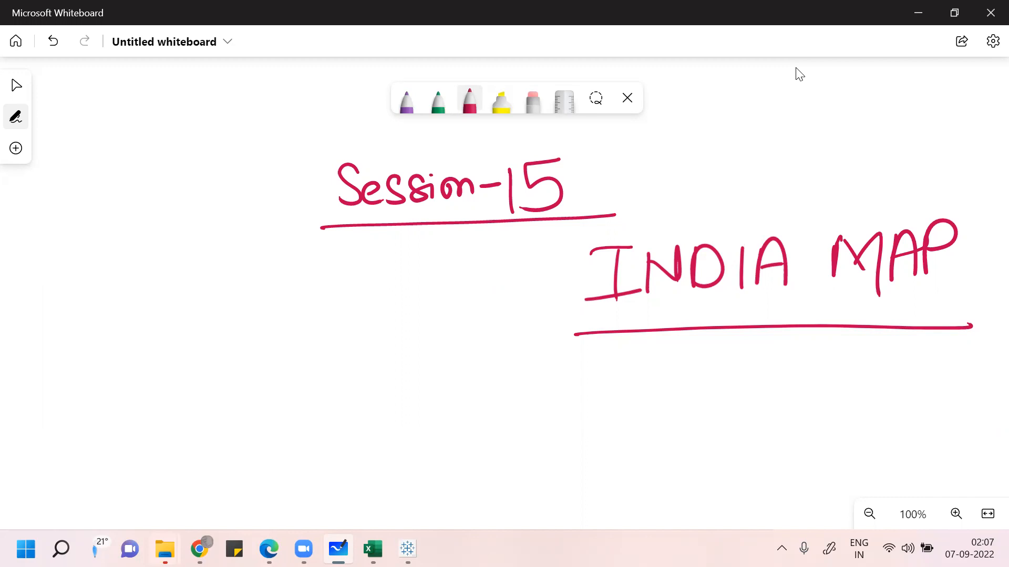
Switch to Tableau, connect to the Indian States Excel workbook and go to Sheet 1
key(alt+Tab)
key(alt+Tab)
key(alt+Tab)
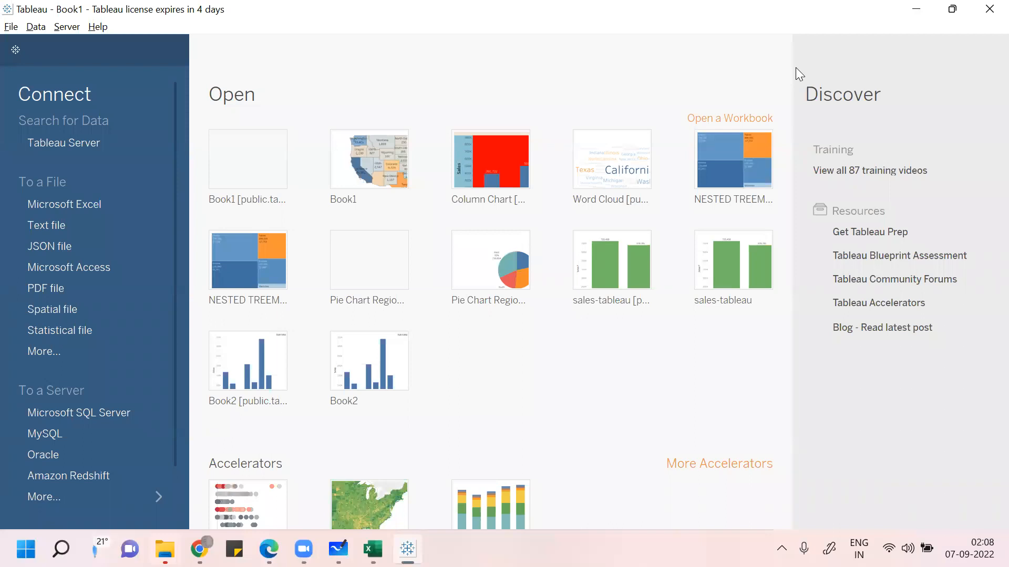
click(88, 201)
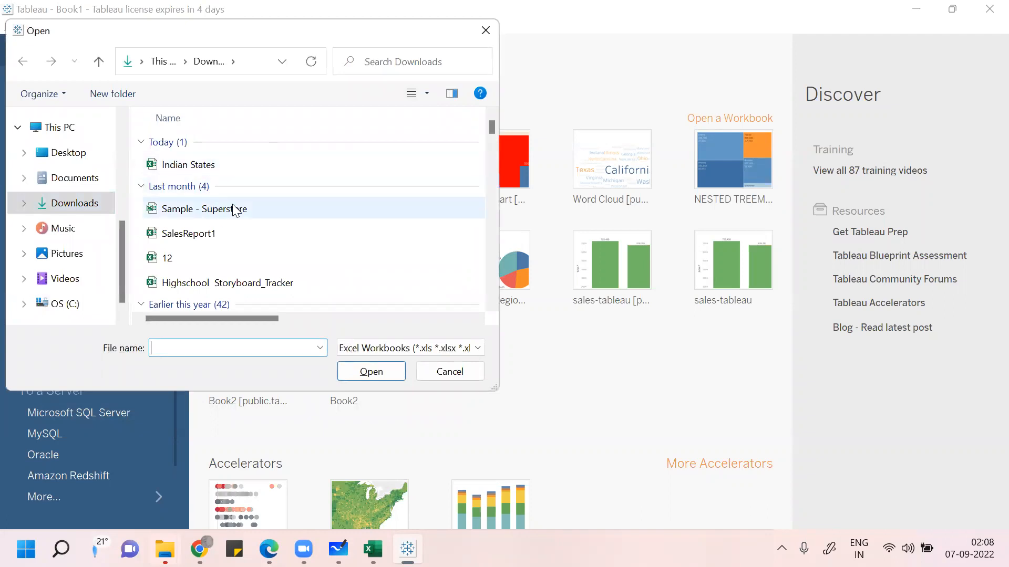
double_click(187, 164)
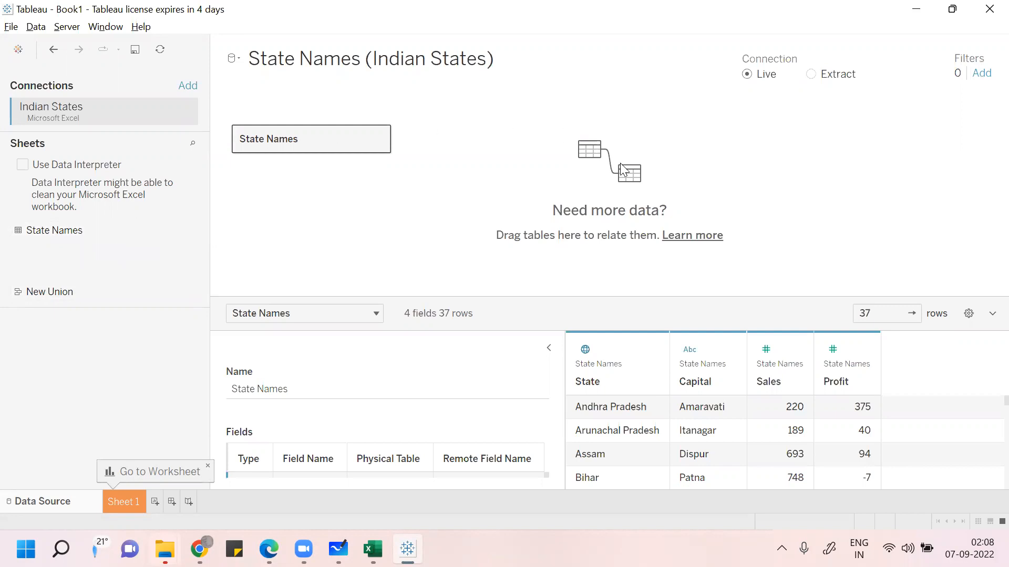
click(110, 503)
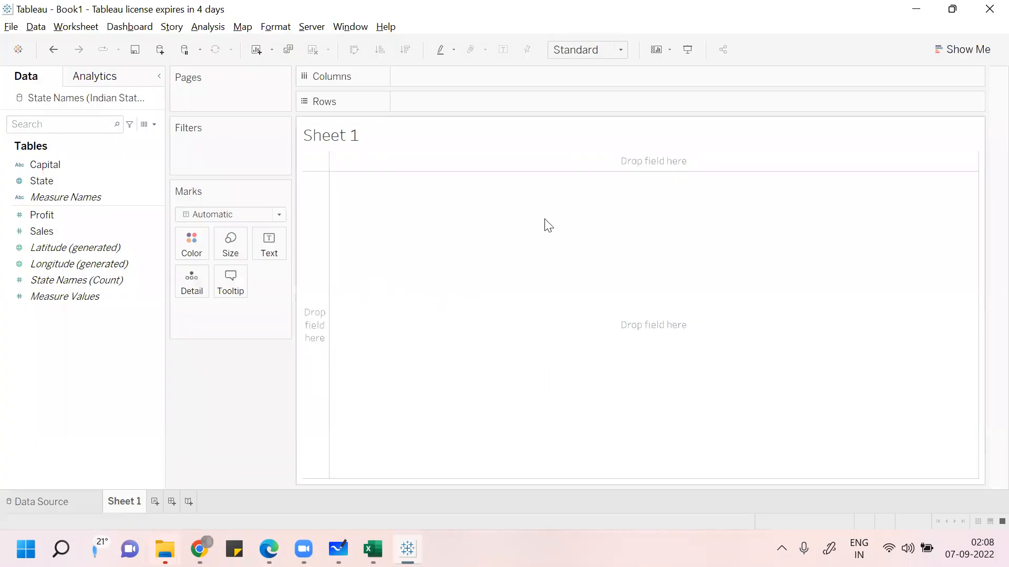
click(74, 261)
drag(124, 184, 549, 105)
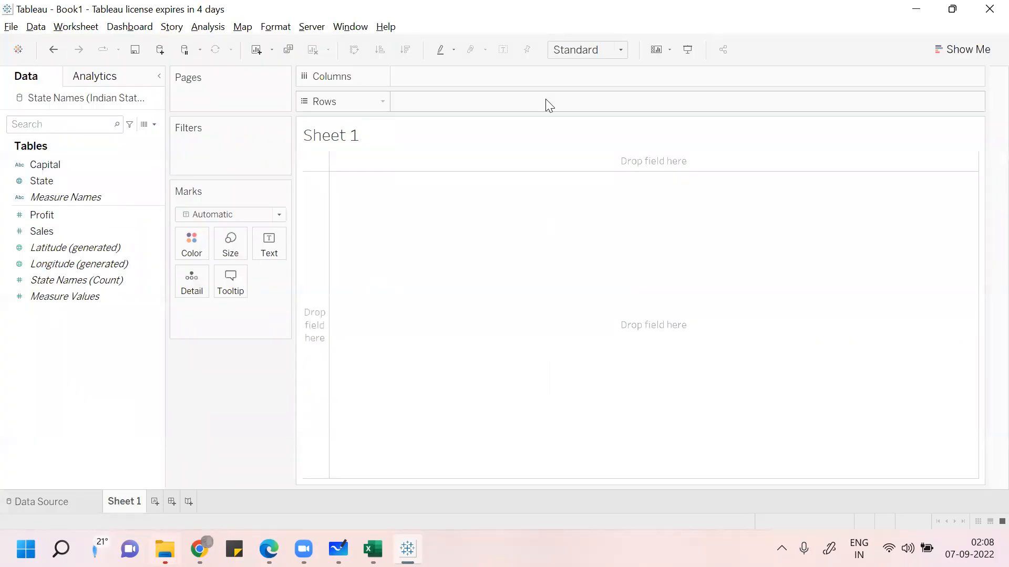
Show the chart type suggestions and examine the geographic role options for the Capital field
click(966, 50)
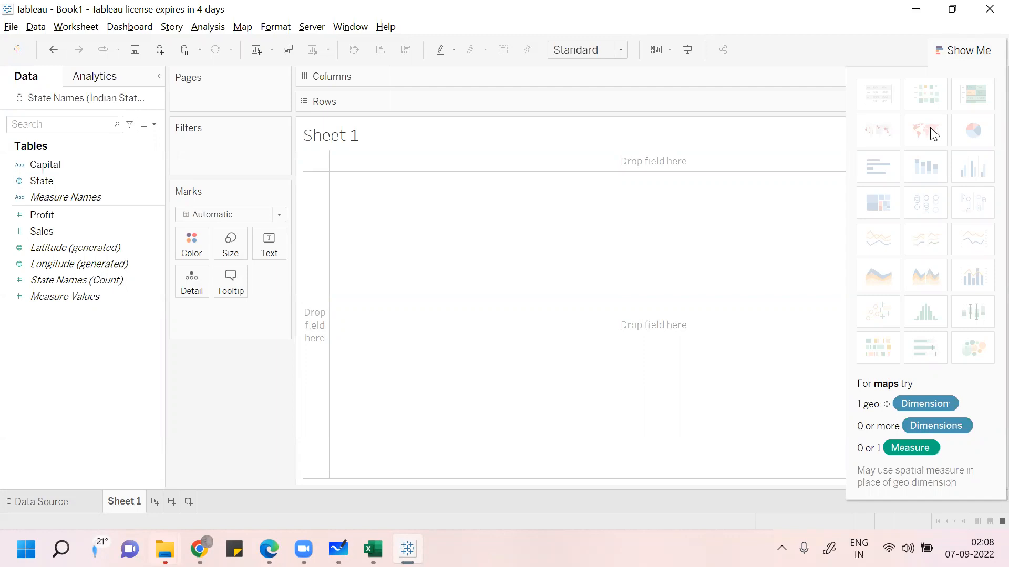
click(54, 181)
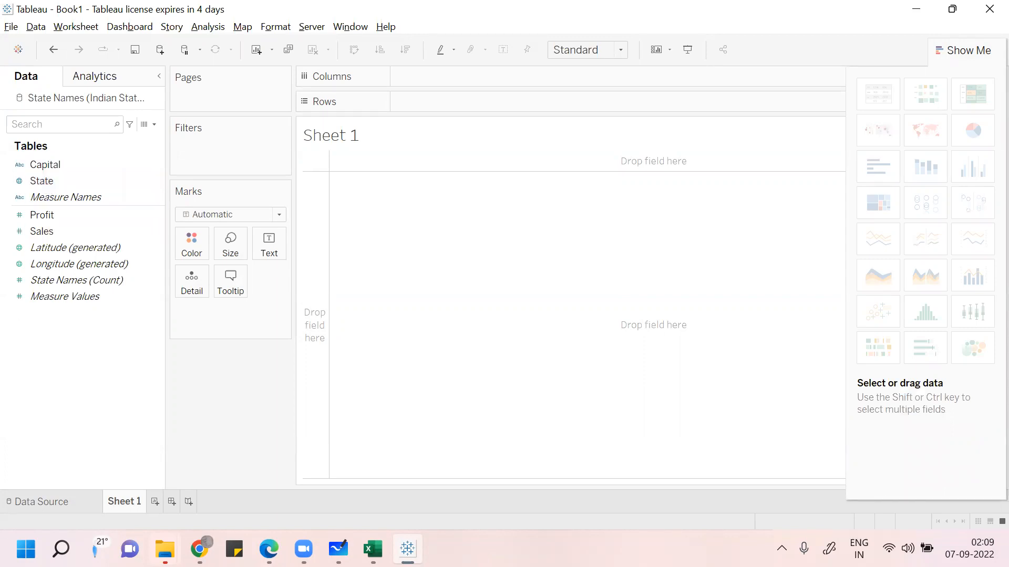
click(19, 167)
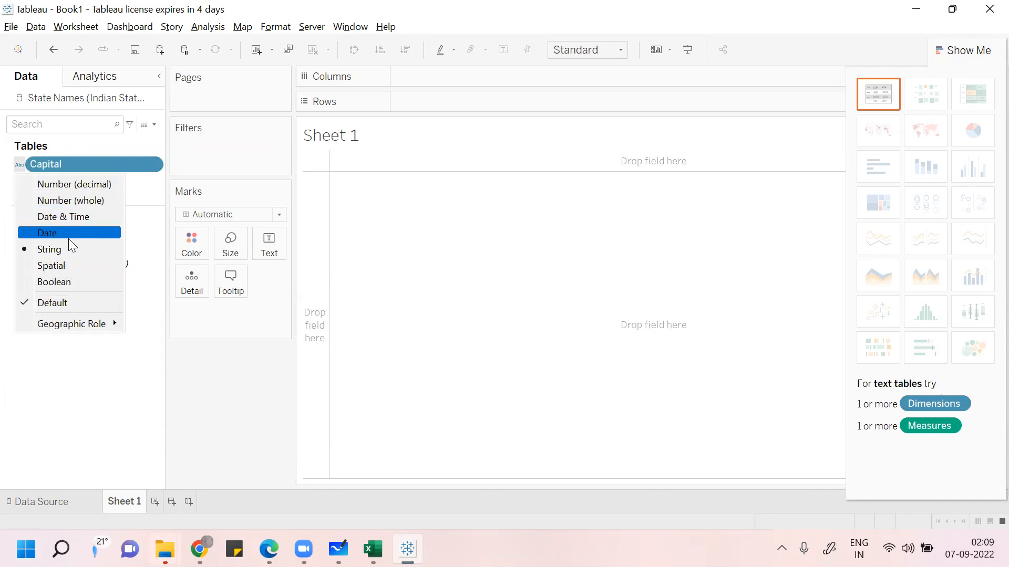
mouse_move(80, 319)
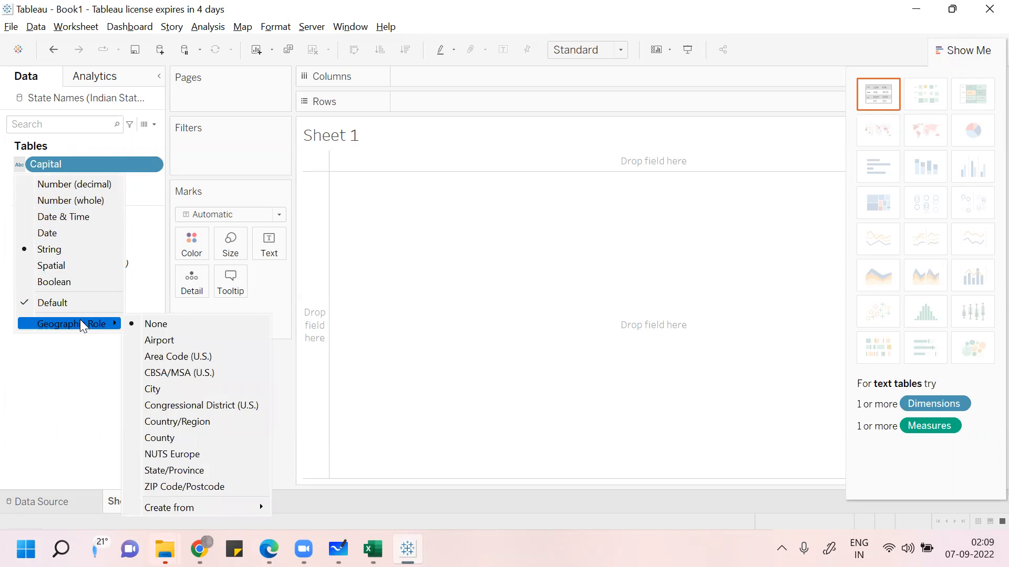
click(55, 363)
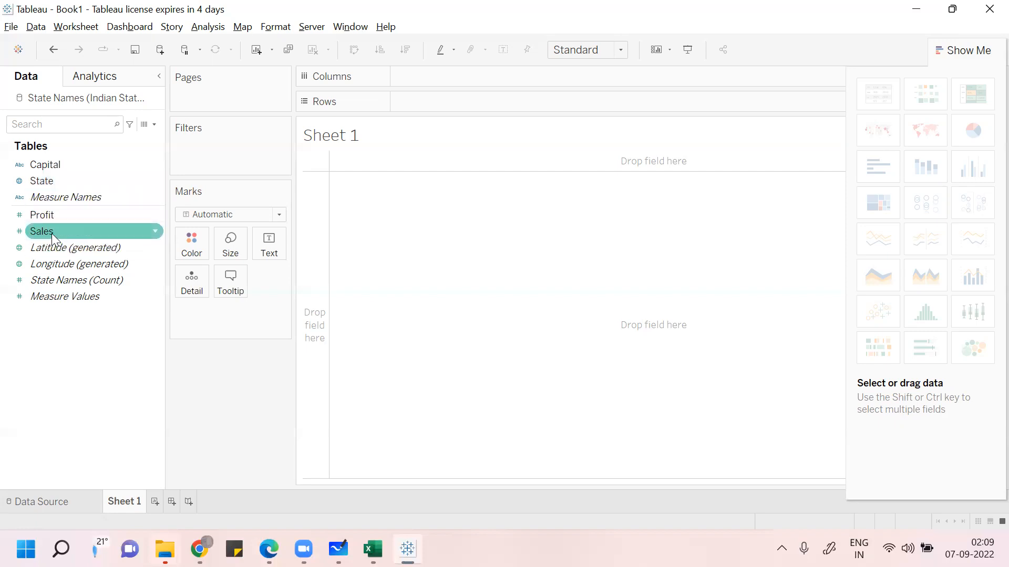
click(53, 180)
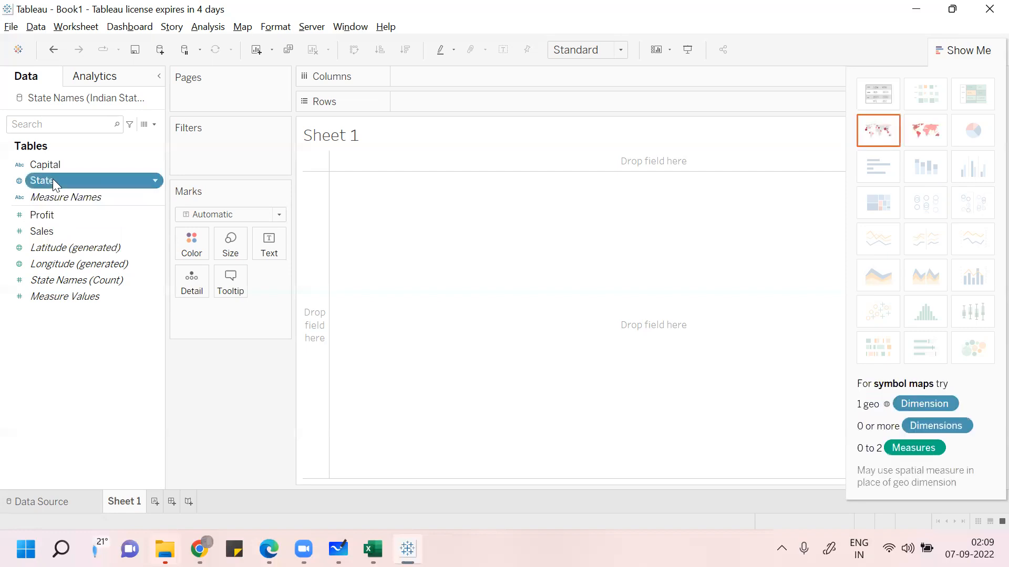
ctrl+click(48, 231)
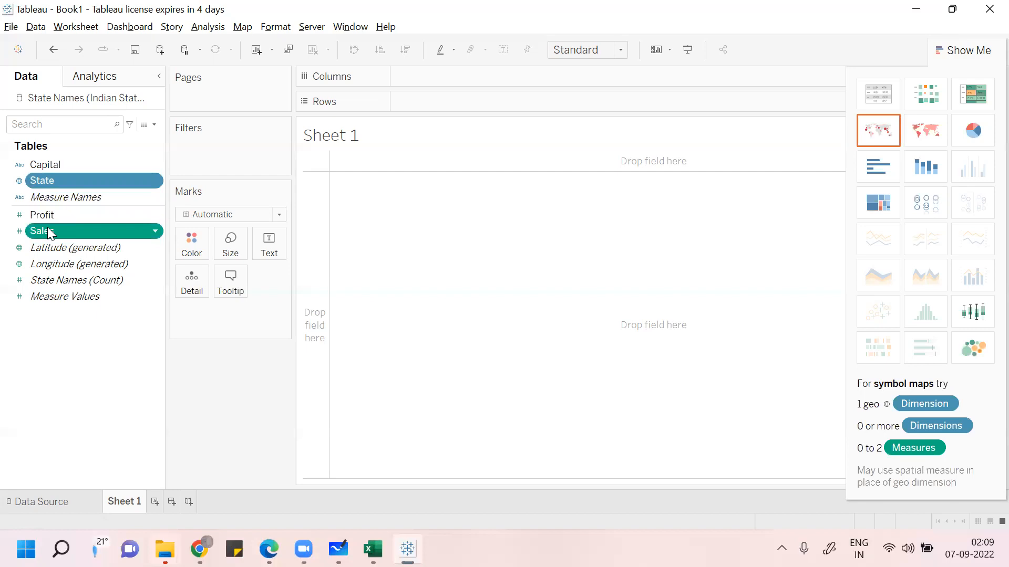
click(153, 357)
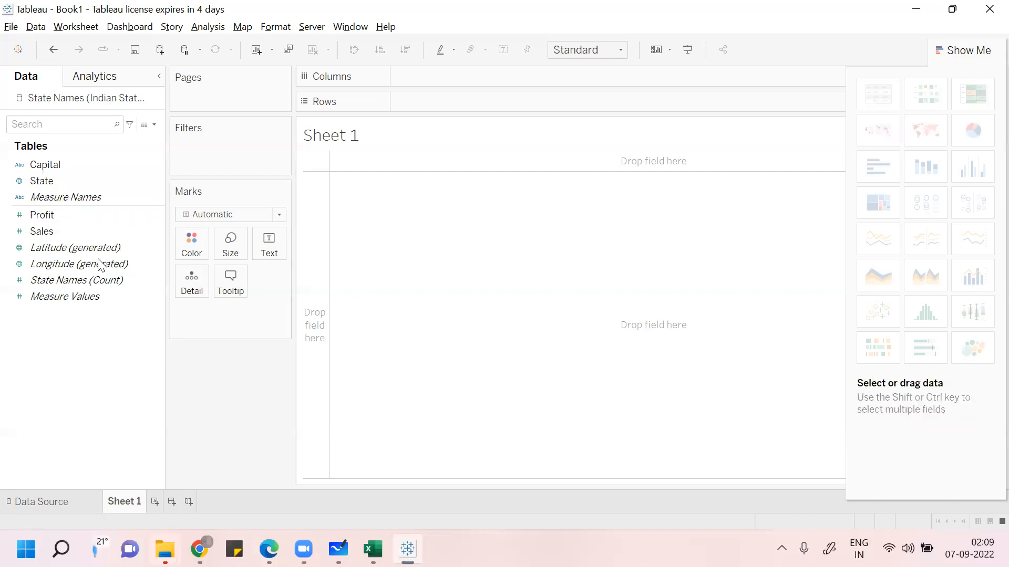
Create a filled map from the State and Sales fields and view the sales of individual states
click(65, 180)
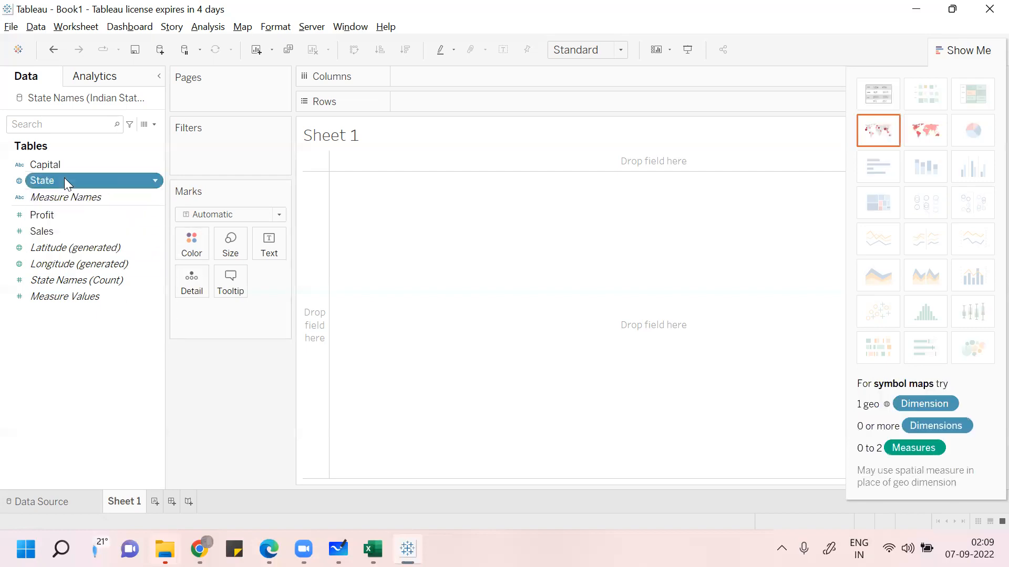
ctrl+click(47, 233)
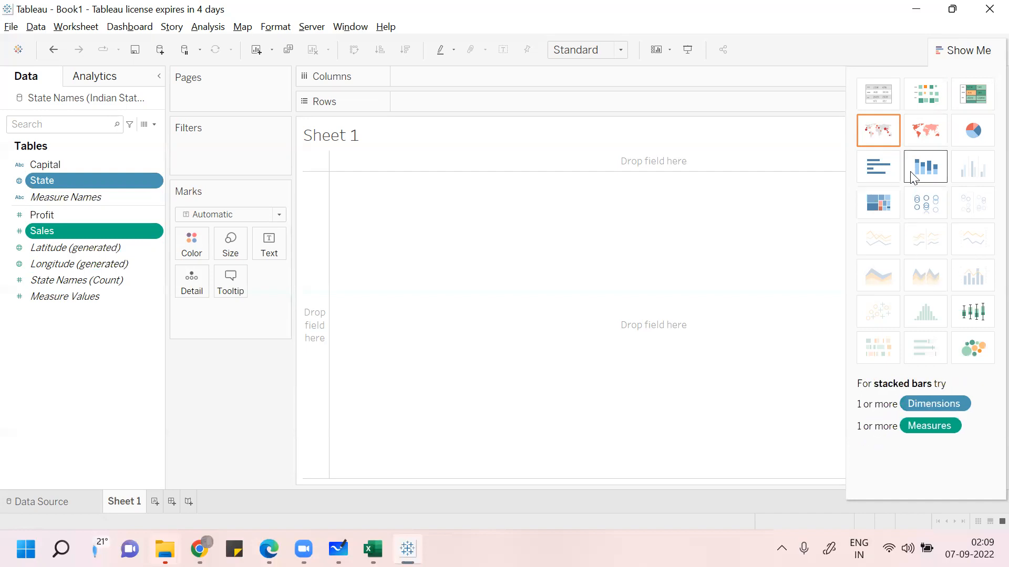
click(927, 146)
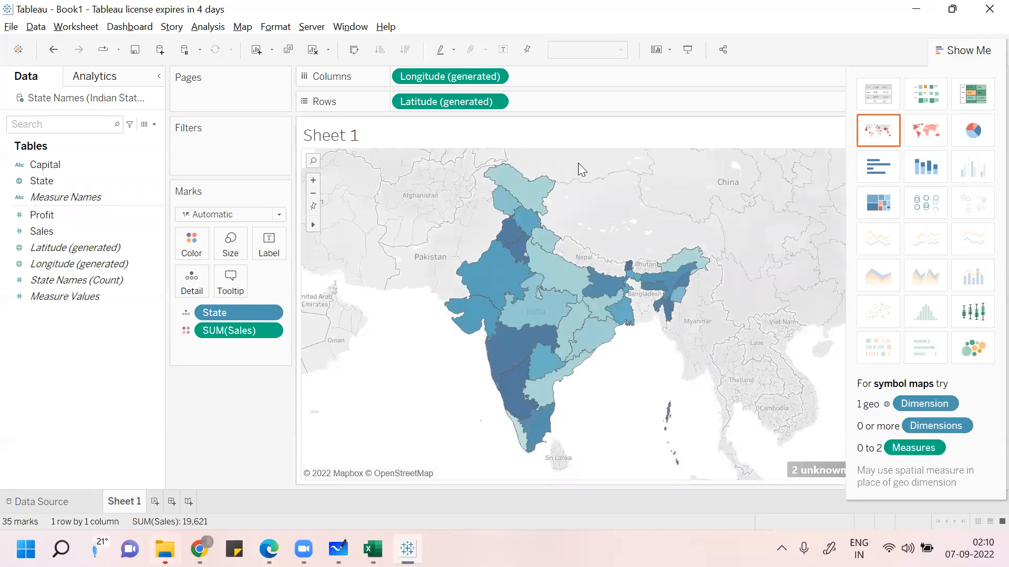
mouse_move(672, 261)
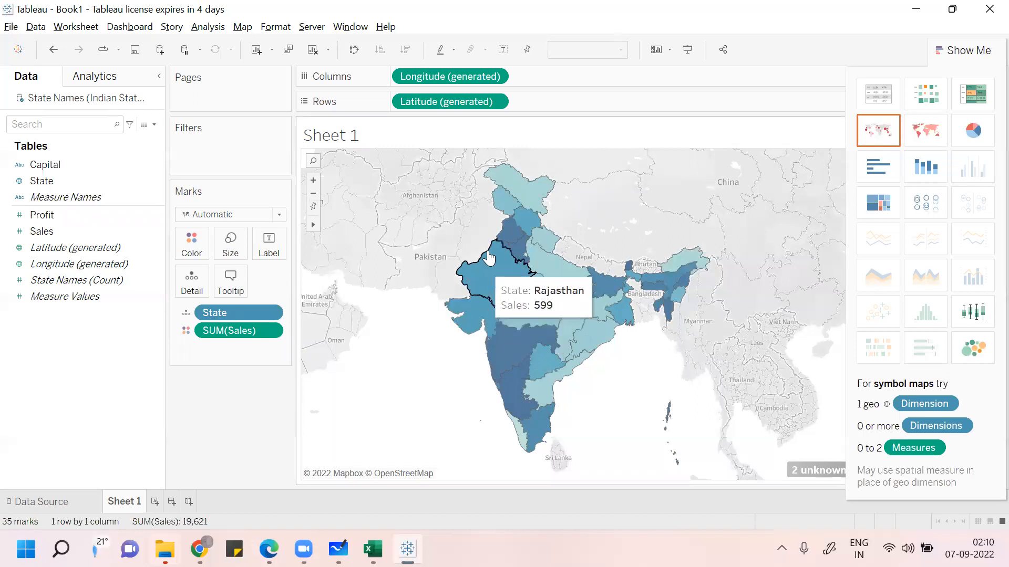
mouse_move(529, 205)
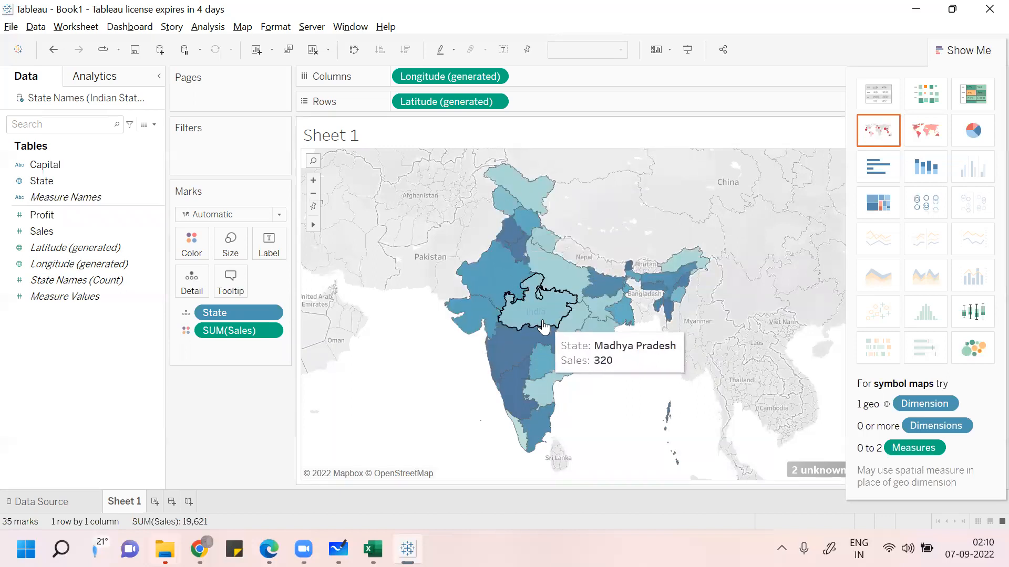
Recolor the map's Sales gradient with pink #ff007f as its high-end color
click(204, 243)
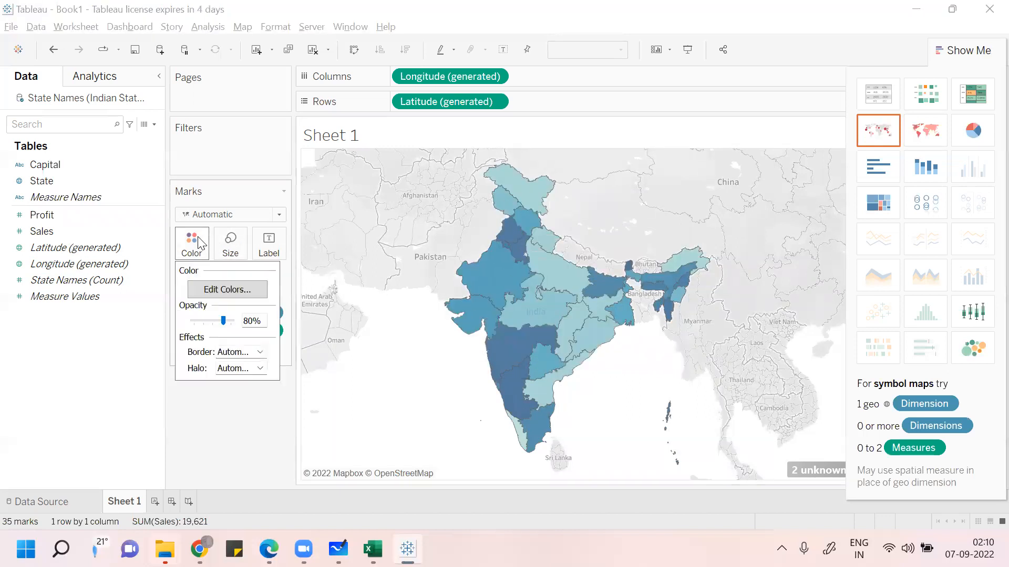
click(232, 290)
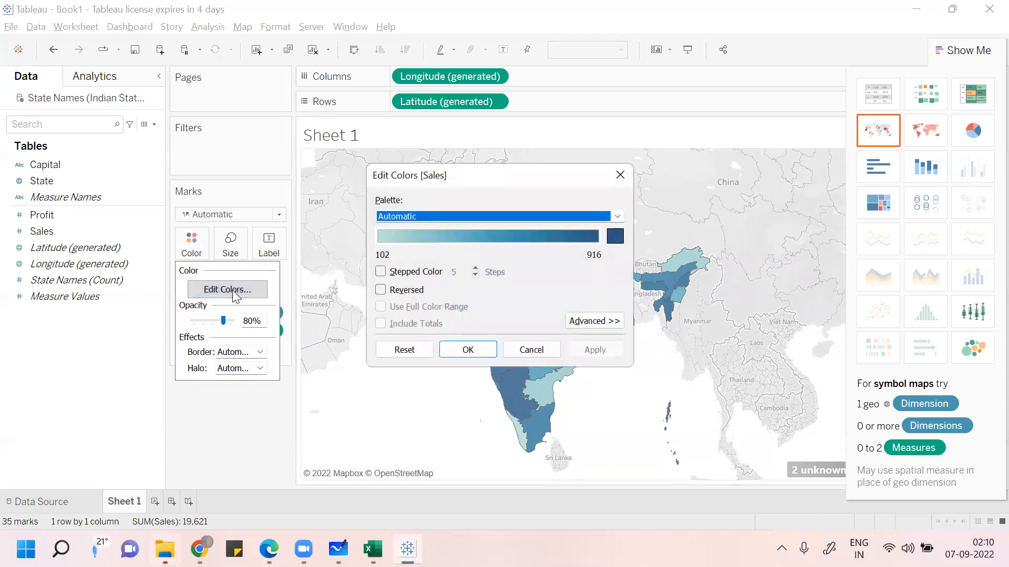
click(614, 234)
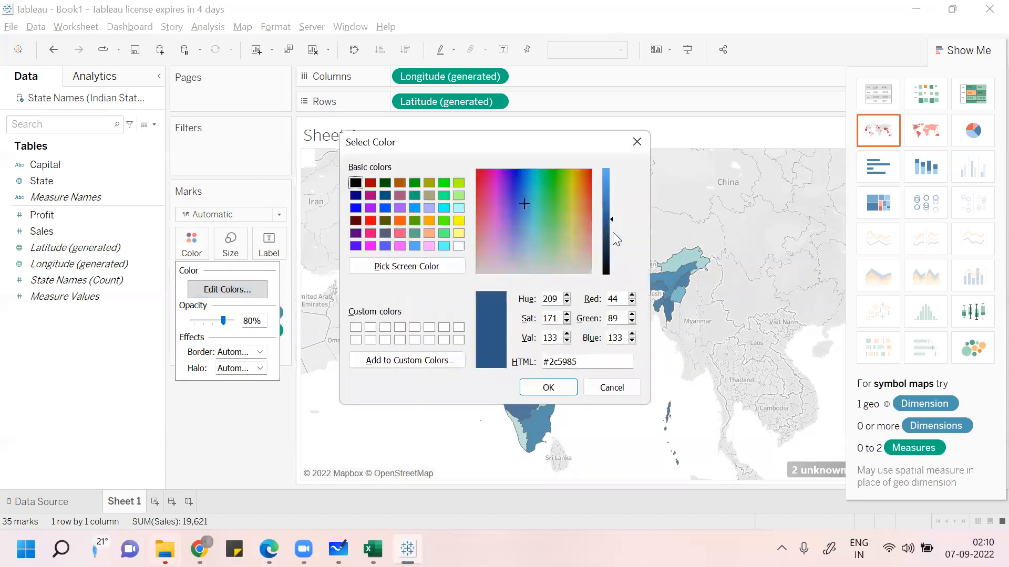
click(373, 231)
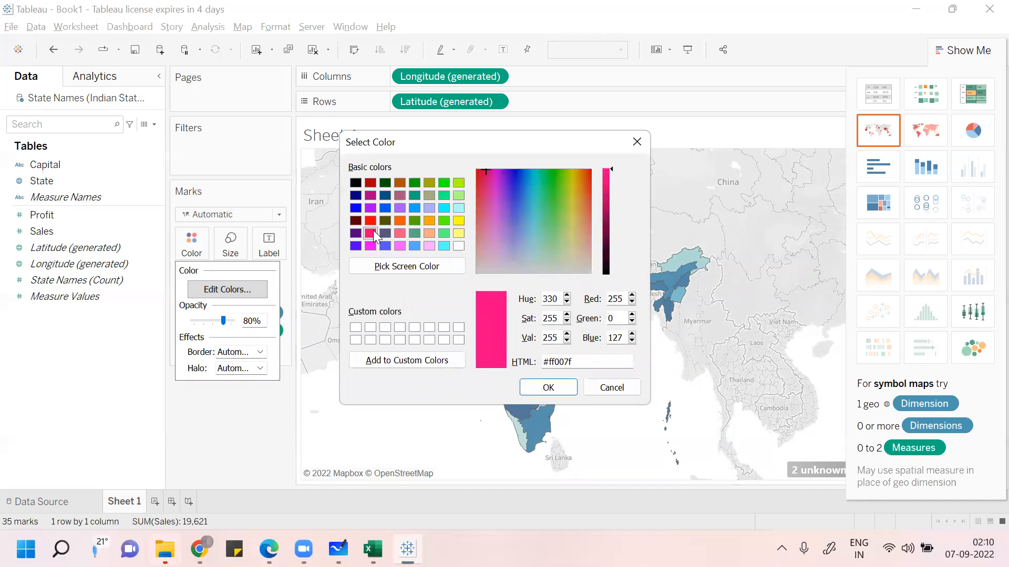
click(561, 391)
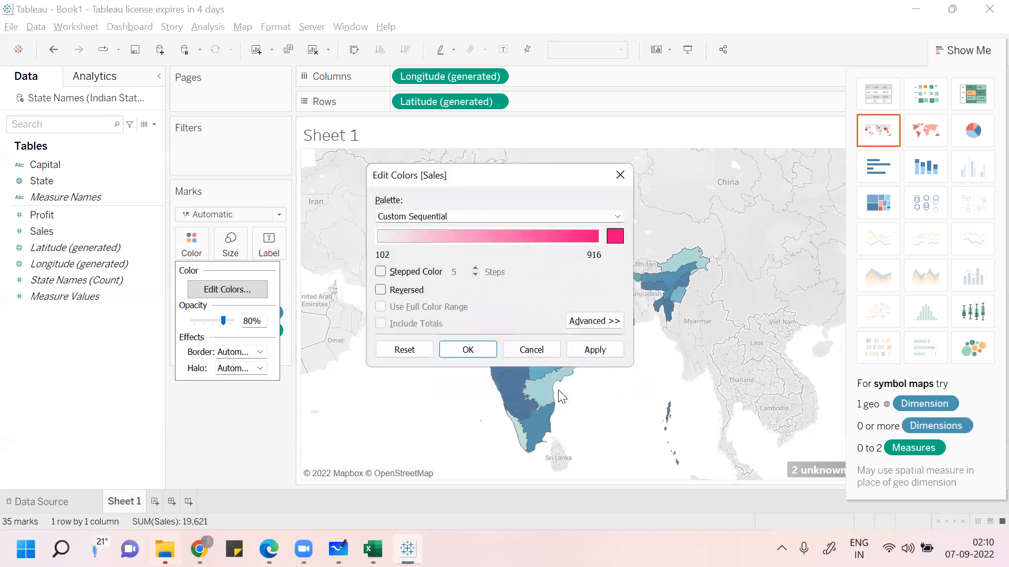
click(481, 346)
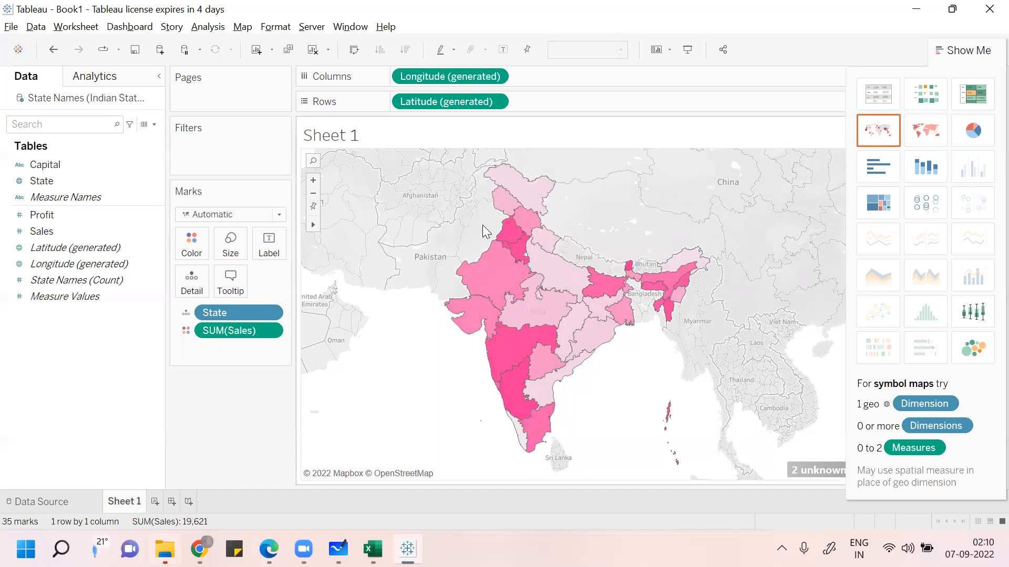
Open the map's background layers settings and turn off the Base and Land Cover layers
click(254, 33)
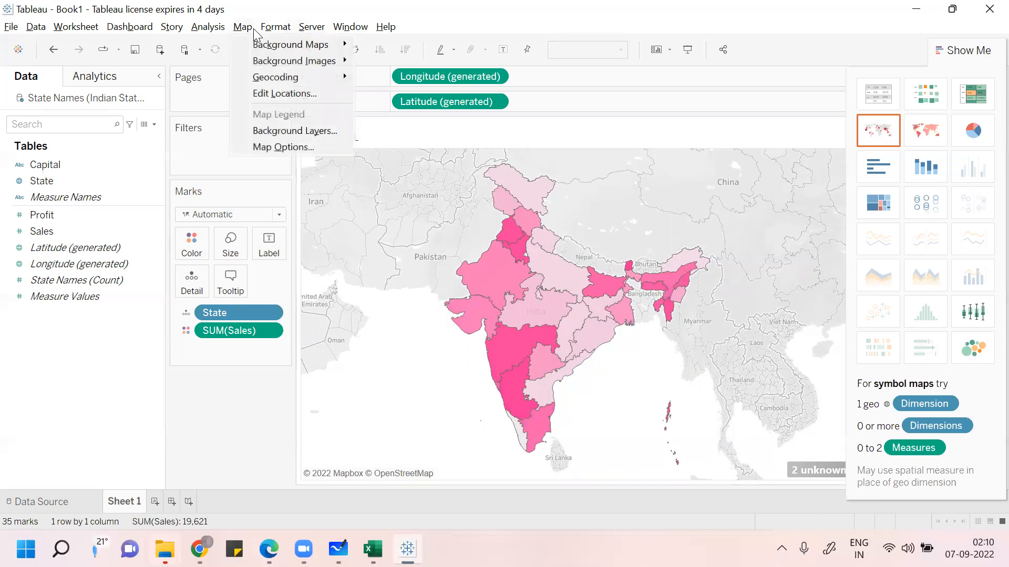
click(304, 130)
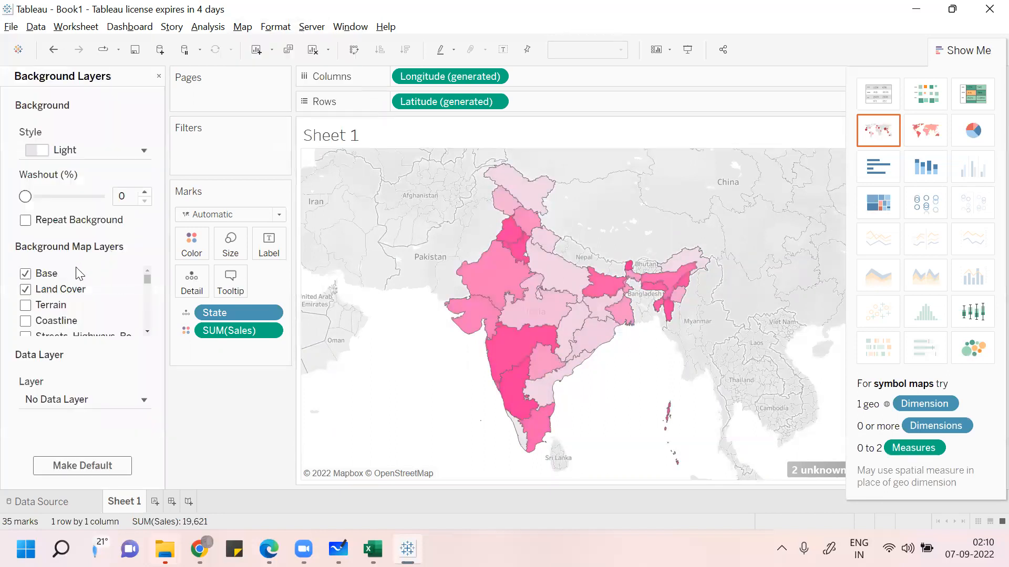
click(26, 274)
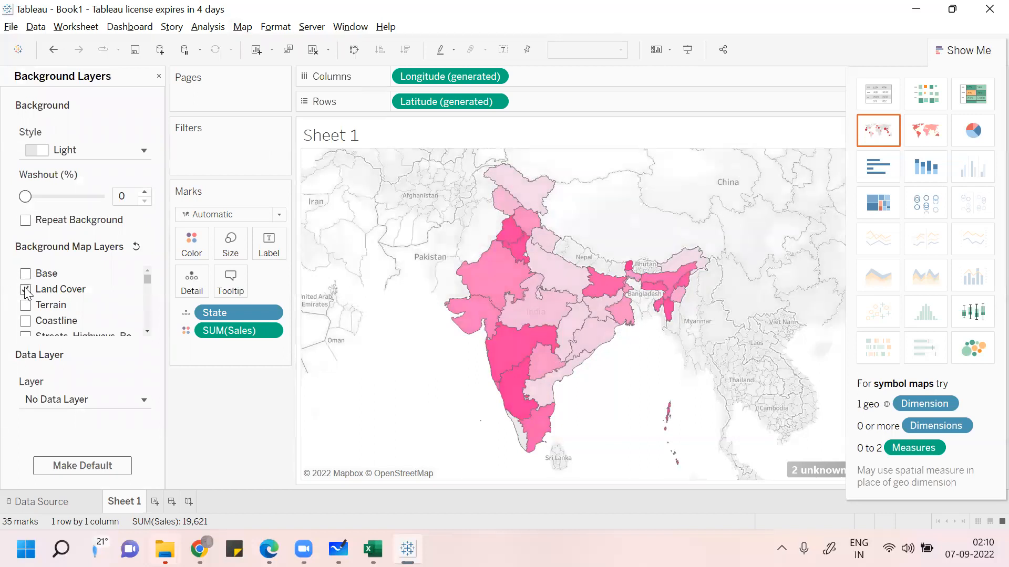
click(26, 289)
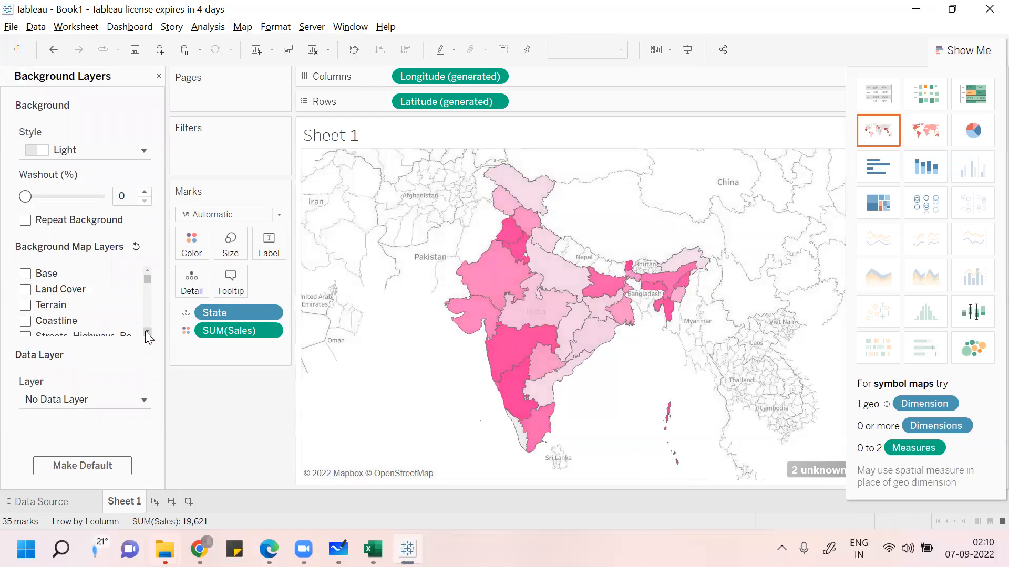
Turn off the State/Province Borders, Country/Region Names and Country/Region Borders background layers
click(147, 331)
click(147, 332)
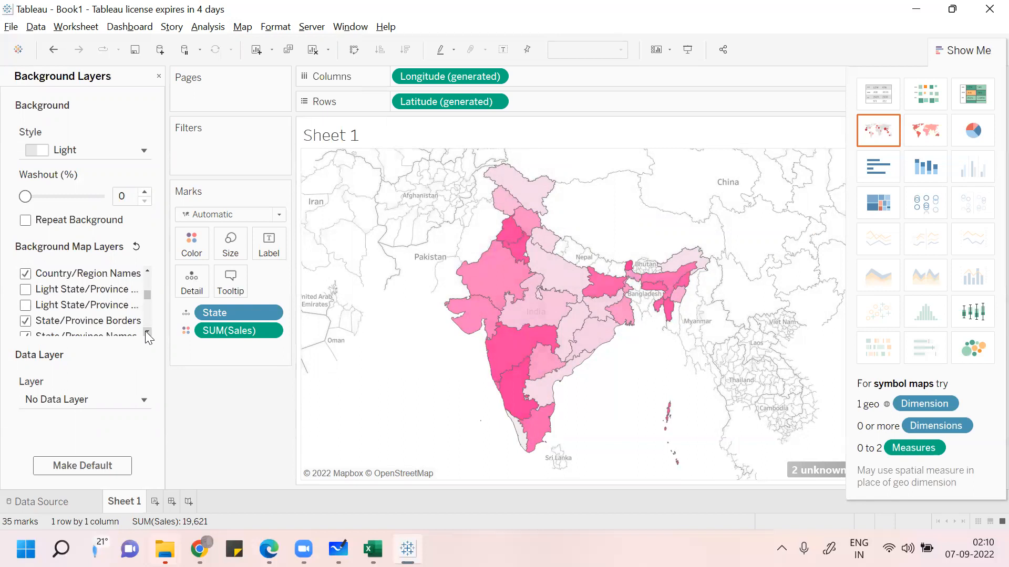
click(25, 321)
click(26, 274)
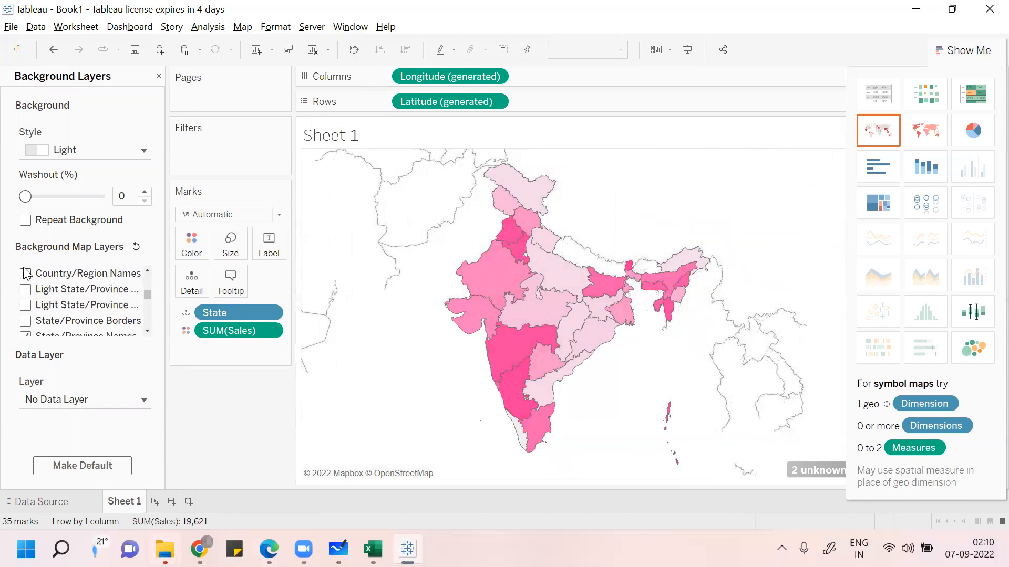
click(147, 270)
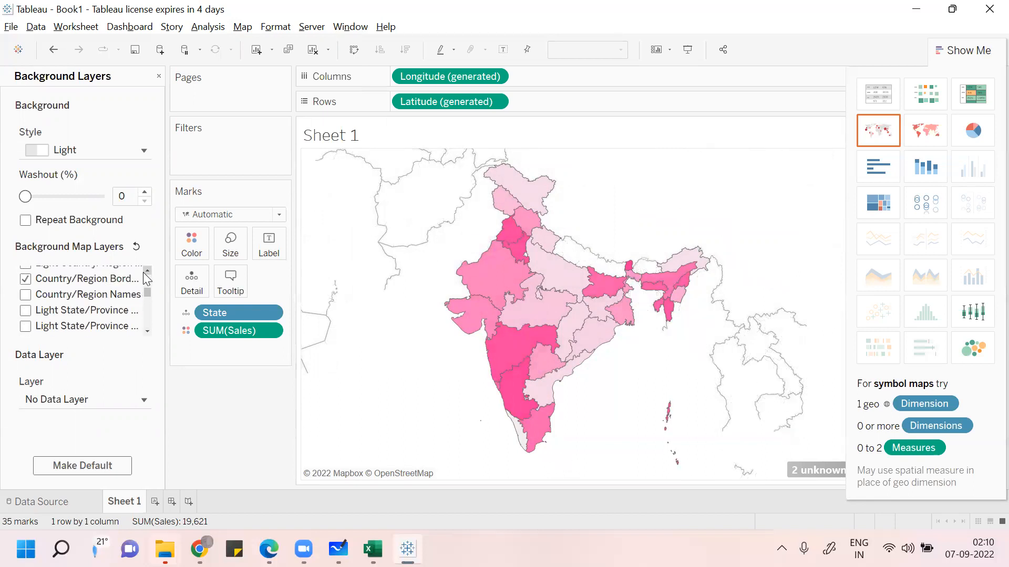
click(25, 280)
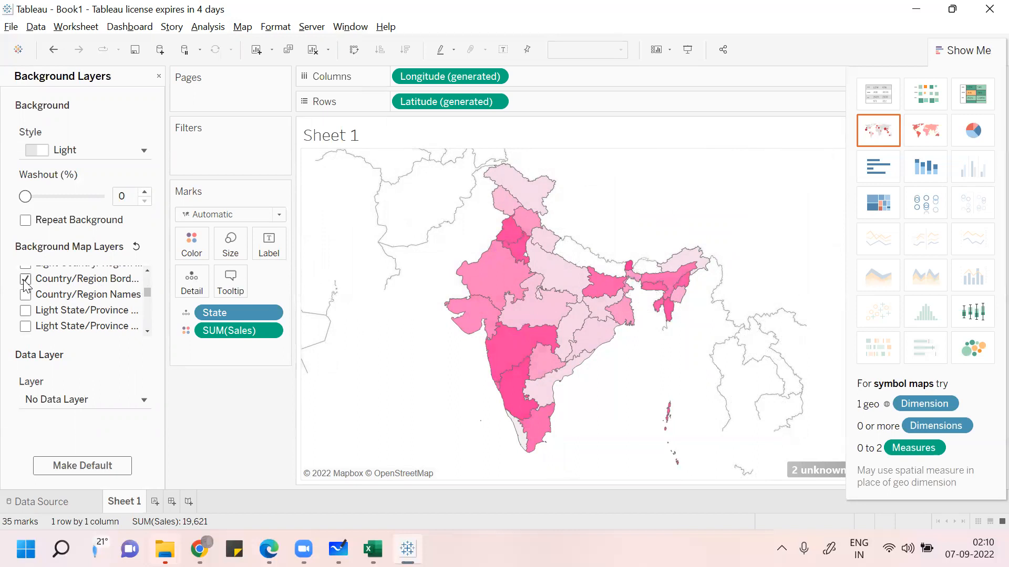
Turn off the State/Province Names layer, check the remaining background layers and close the background layers settings
click(148, 331)
click(148, 331)
click(26, 316)
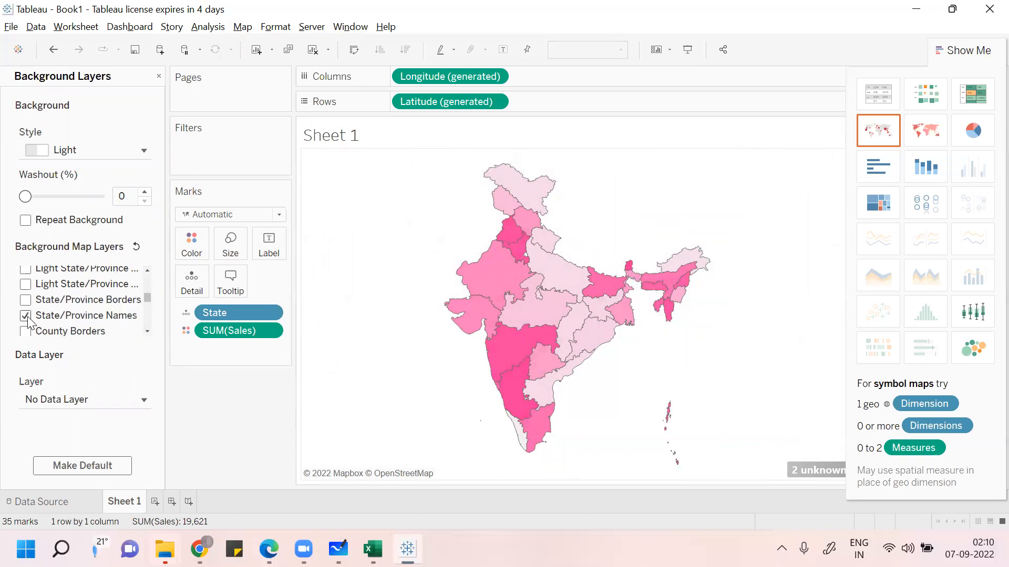
click(28, 317)
click(146, 331)
click(146, 332)
click(148, 332)
click(148, 332)
click(147, 331)
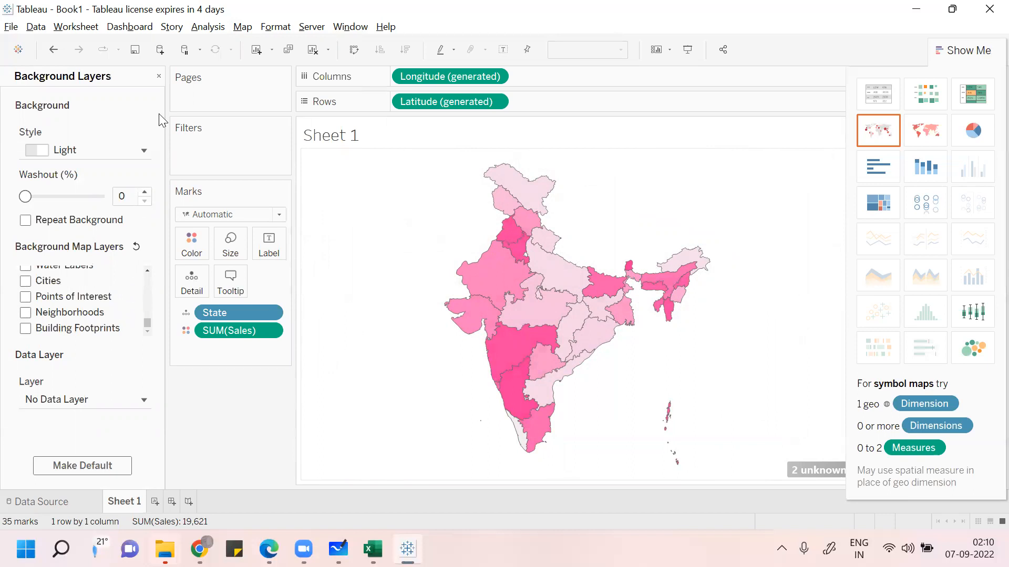
click(159, 77)
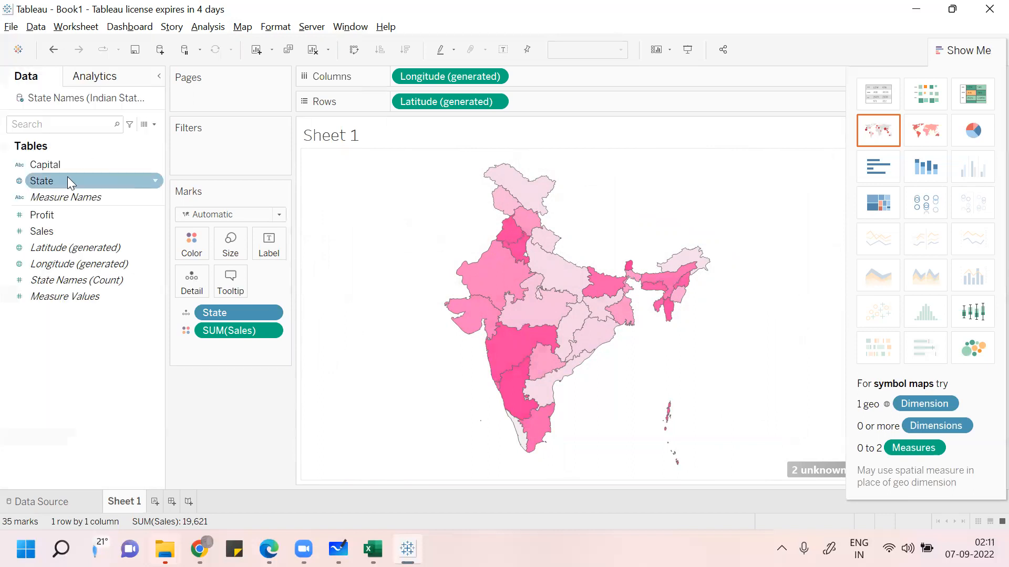
Label the map with State names and hide the chart type suggestions
drag(60, 179, 279, 244)
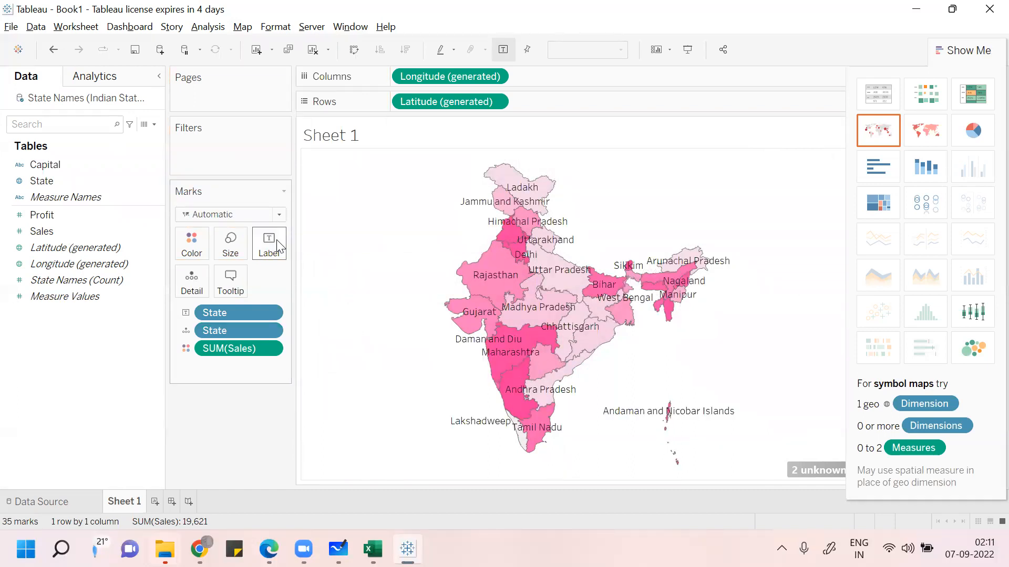
click(967, 51)
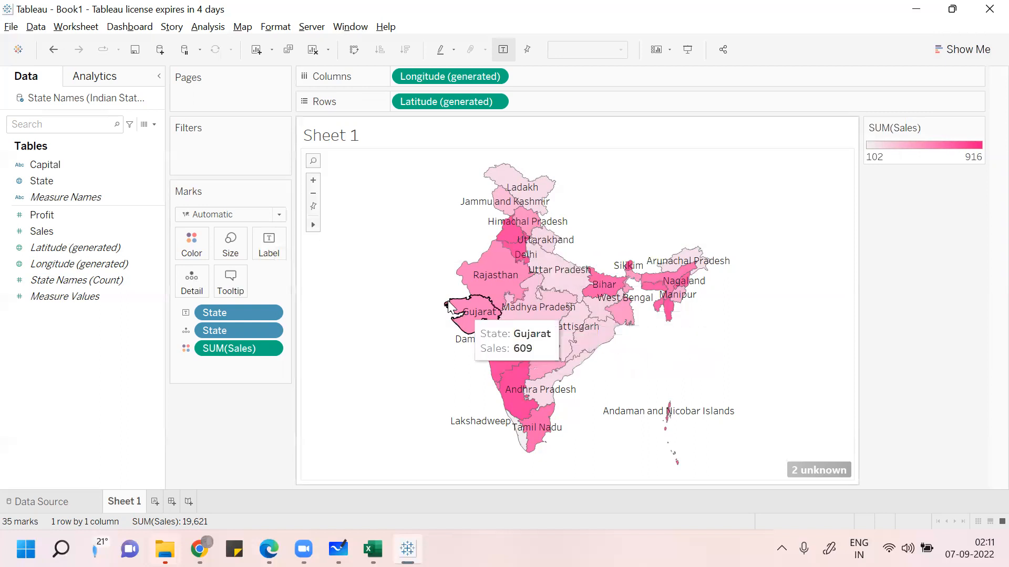
Open the location editor for the map's unknown locations
click(823, 470)
click(501, 233)
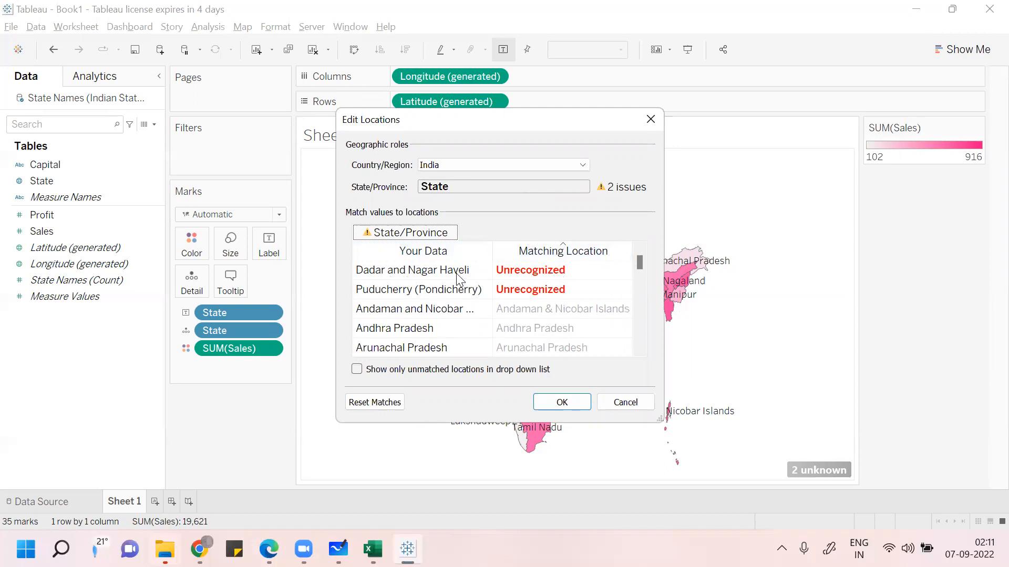
click(518, 272)
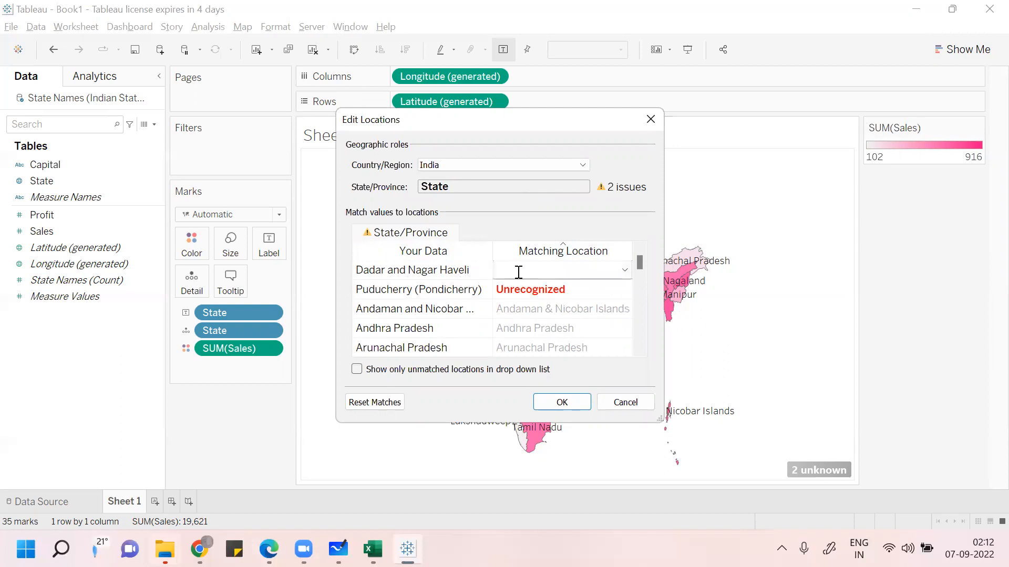
click(624, 271)
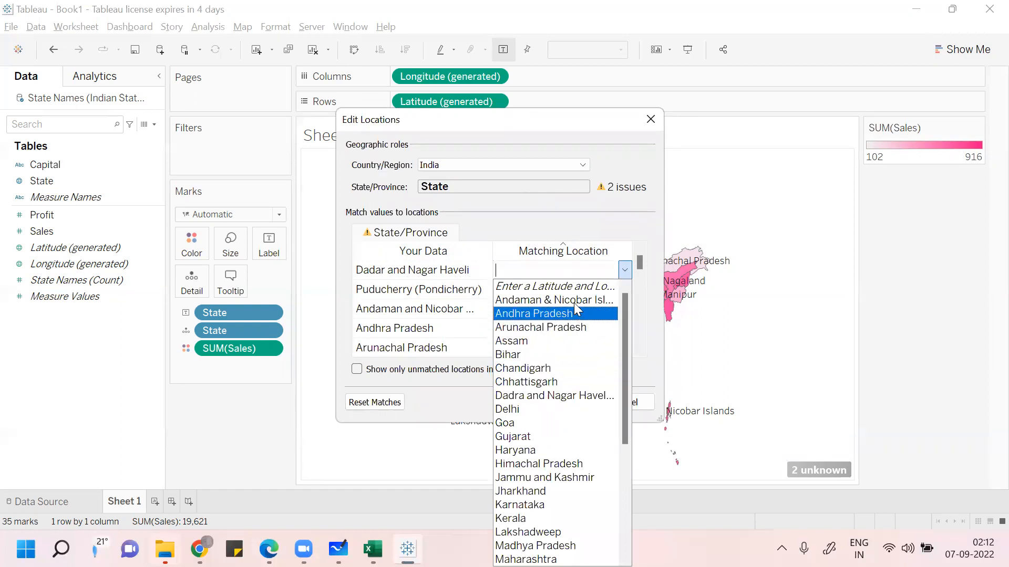
click(566, 290)
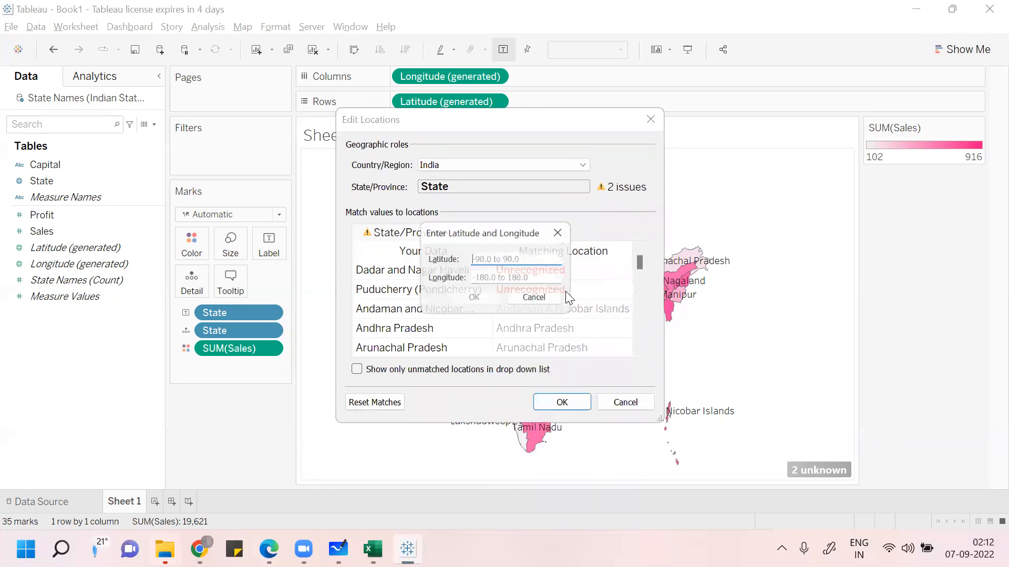
click(514, 266)
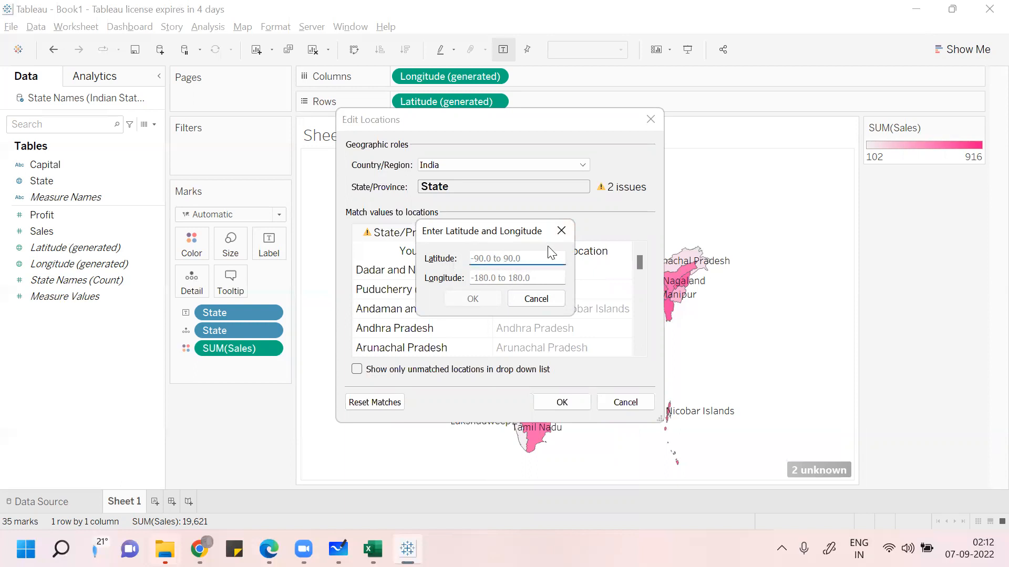
click(565, 236)
Match the unrecognized Dadar and Nagar Haveli value to the Dadra and Nagar Haveli location
click(555, 274)
click(625, 269)
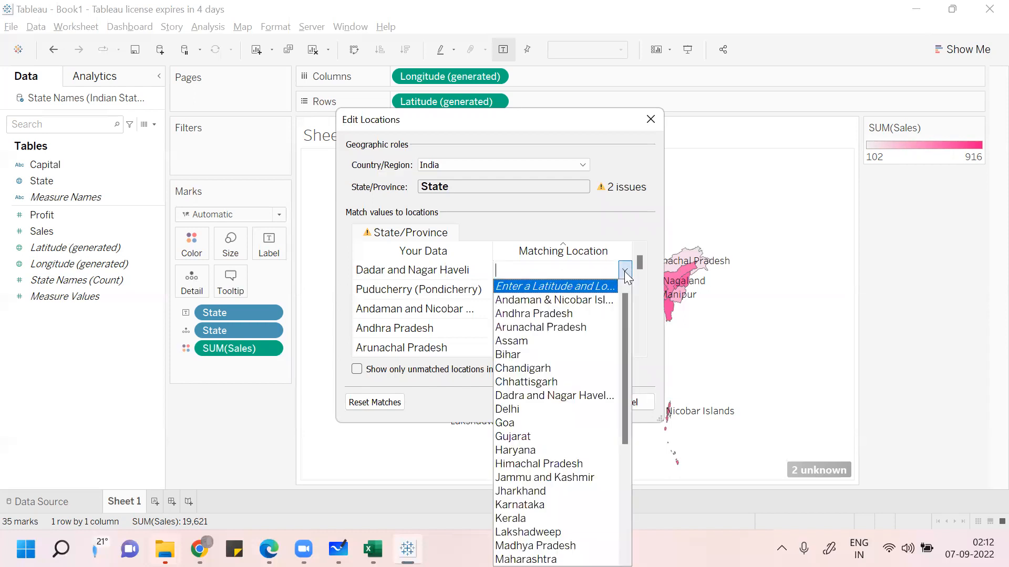
click(570, 396)
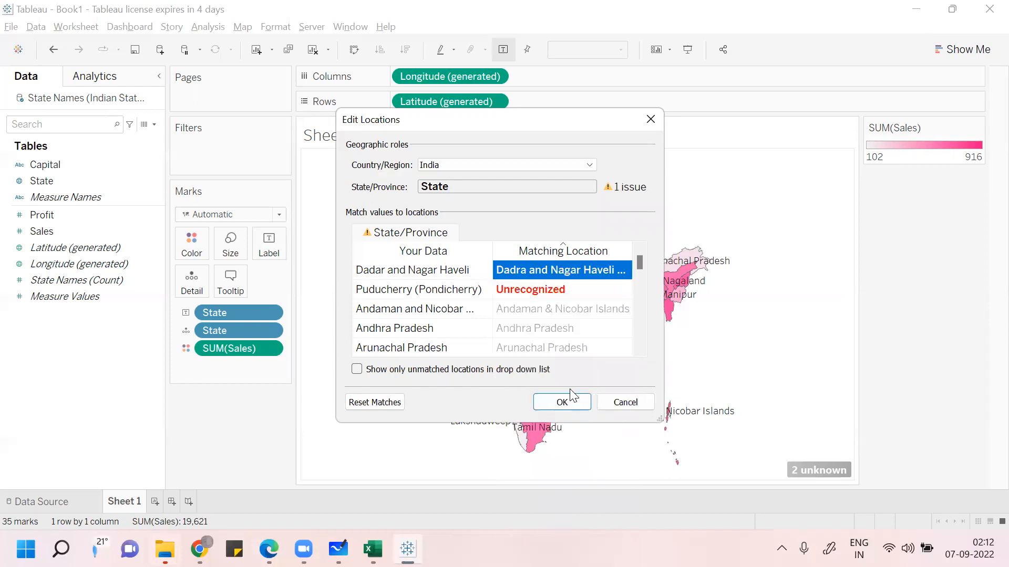
Match Puducherry (Pondicherry) to the Puducherry location and apply the location edits
click(525, 291)
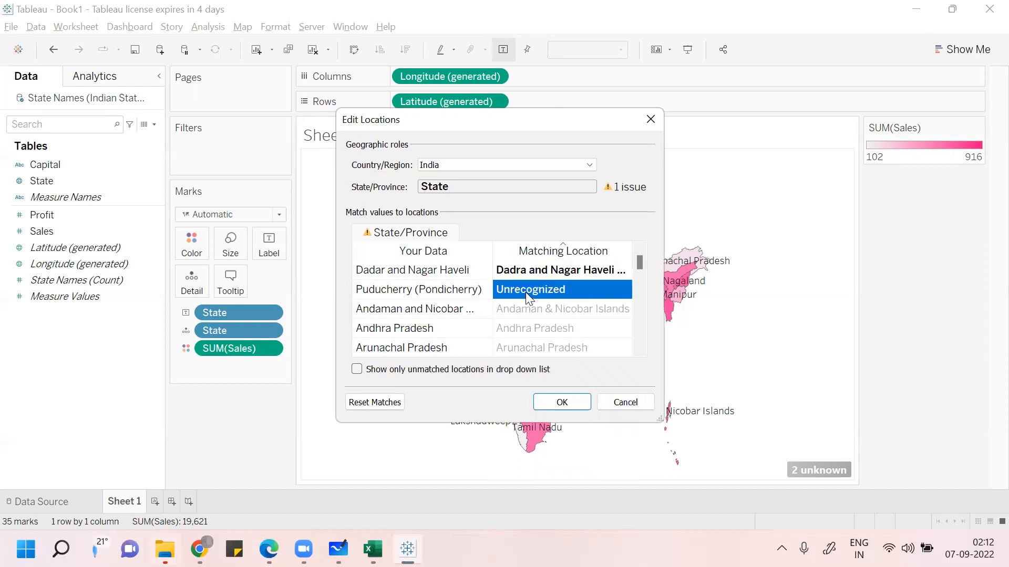
click(624, 290)
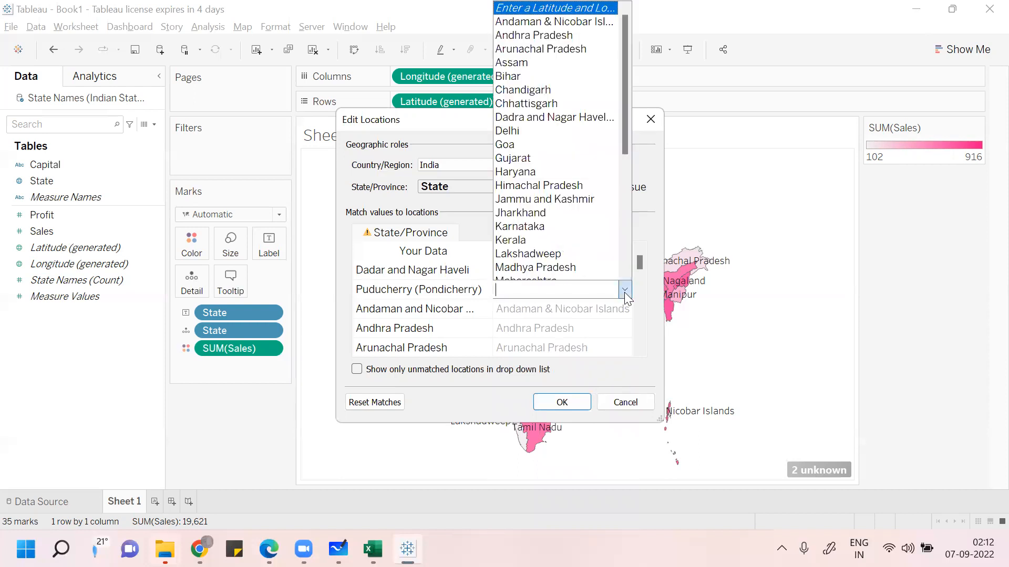
drag(629, 142, 624, 205)
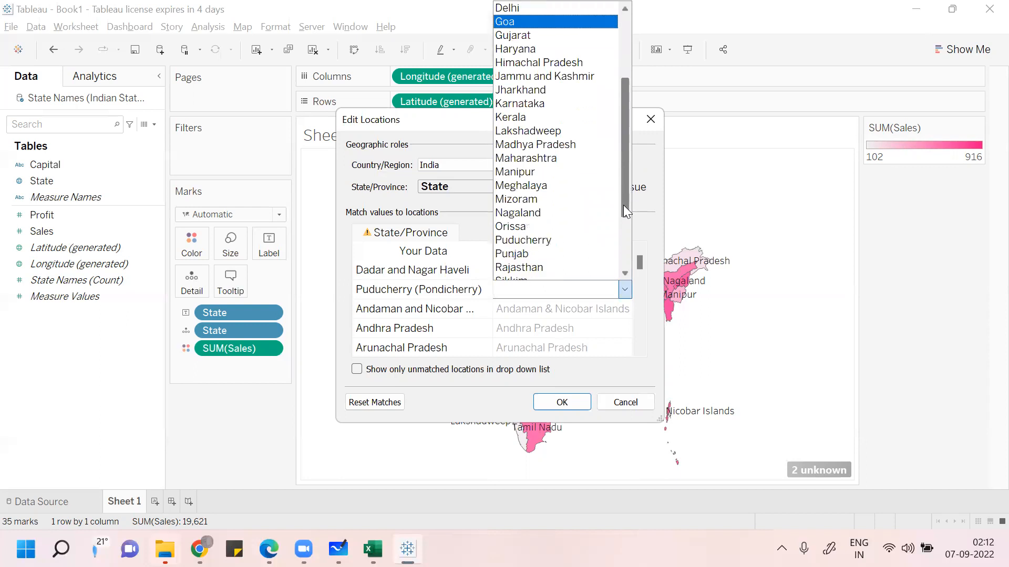
click(573, 240)
click(558, 403)
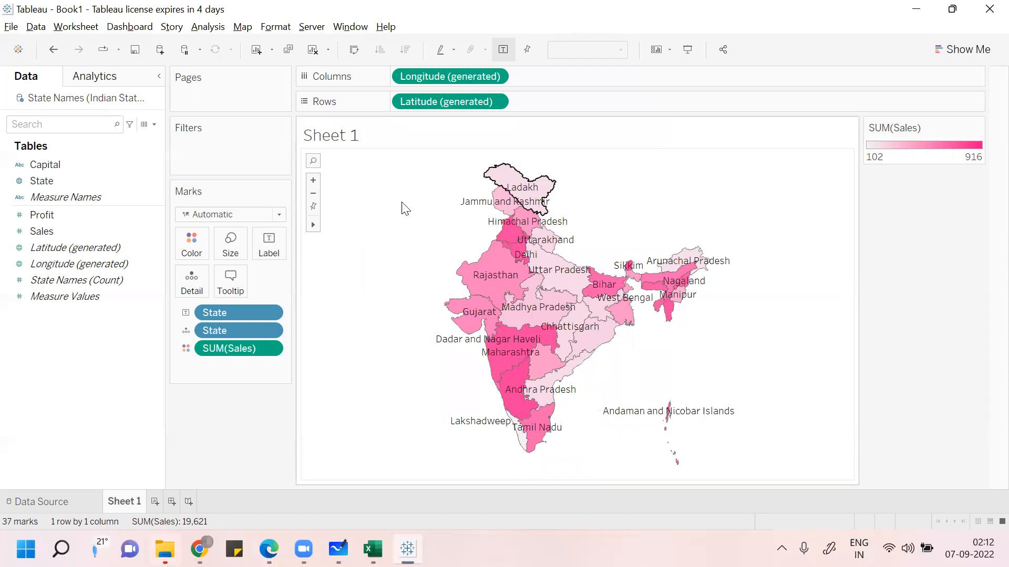
click(9, 29)
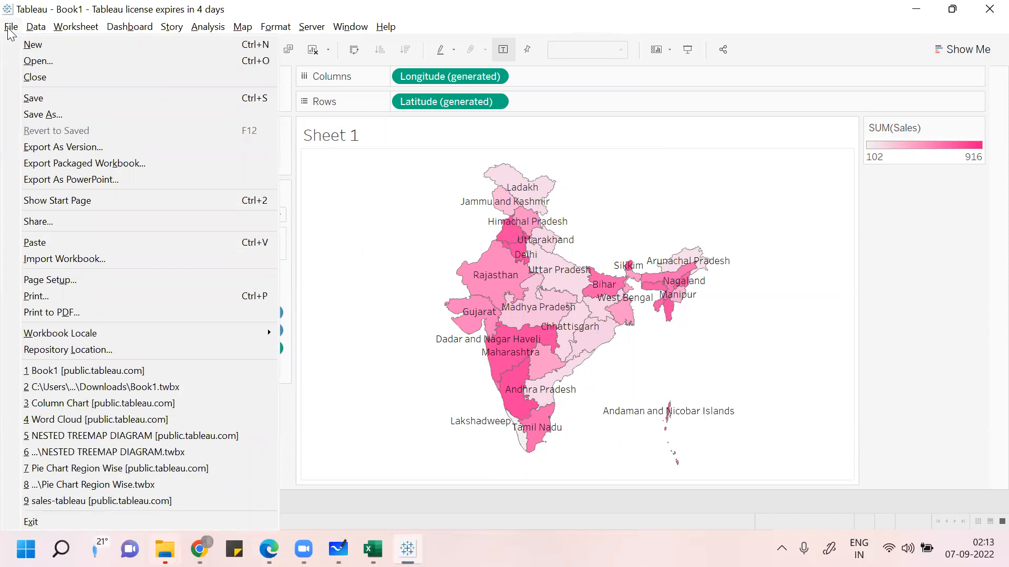
click(398, 246)
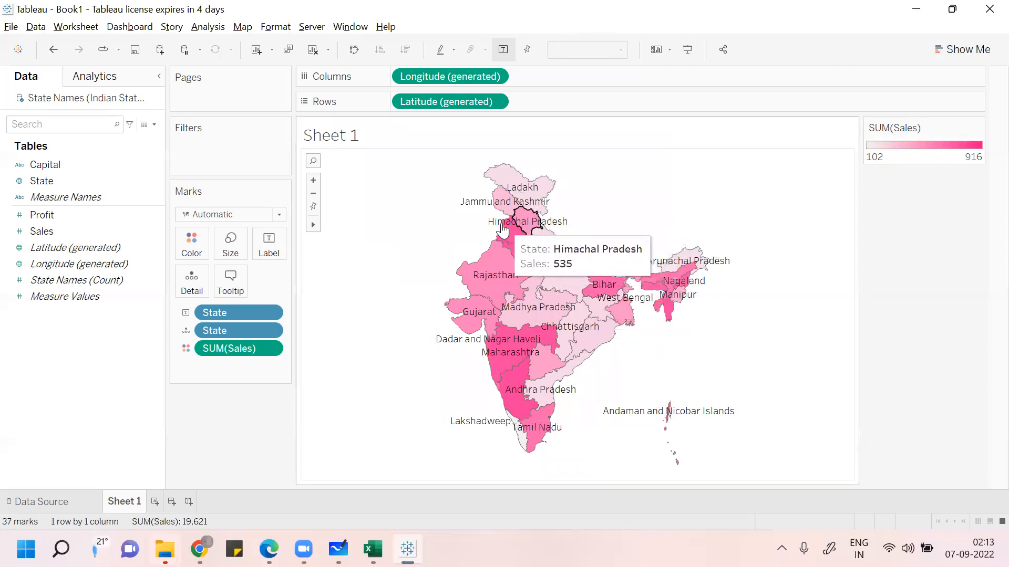
click(13, 31)
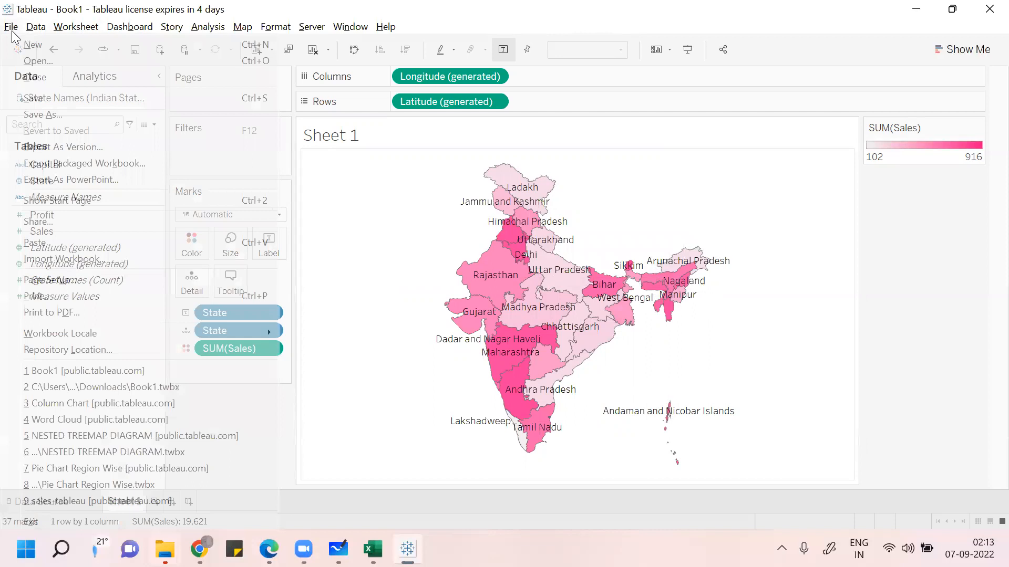
mouse_move(98, 337)
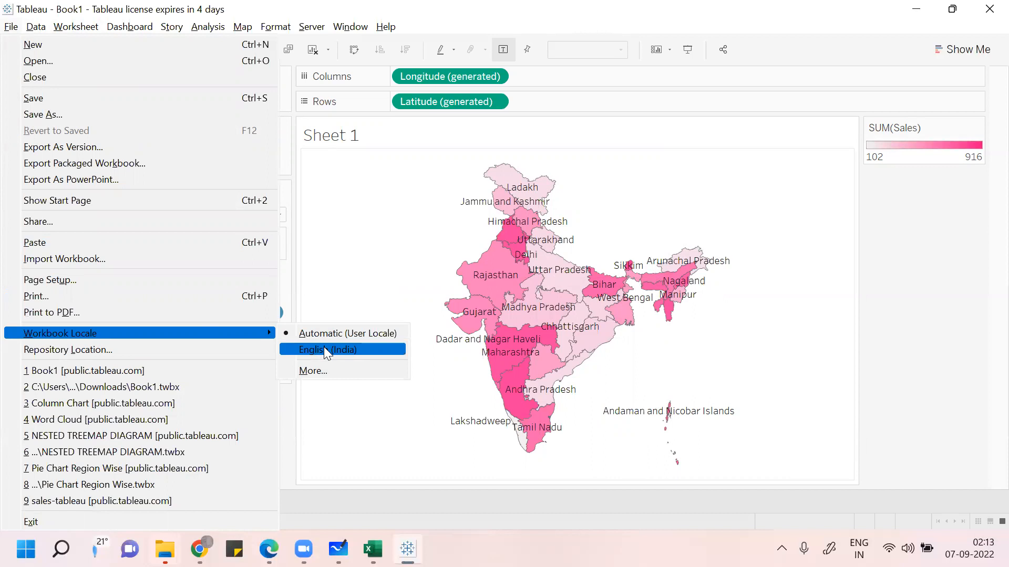
click(378, 257)
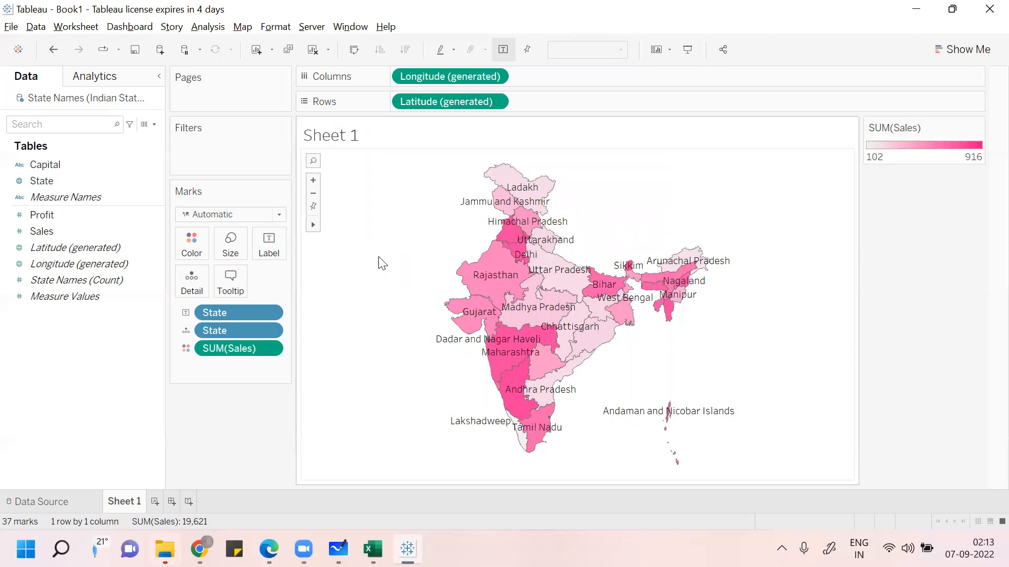
Add Sales values to the state labels and color the map by Profit instead of Sales
click(32, 231)
drag(52, 233, 278, 245)
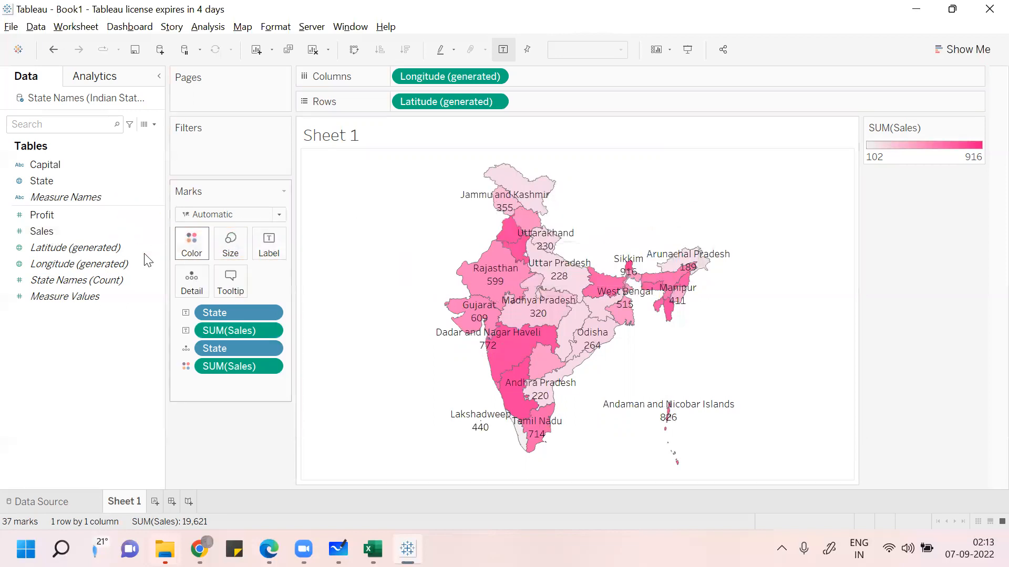
drag(47, 216, 191, 244)
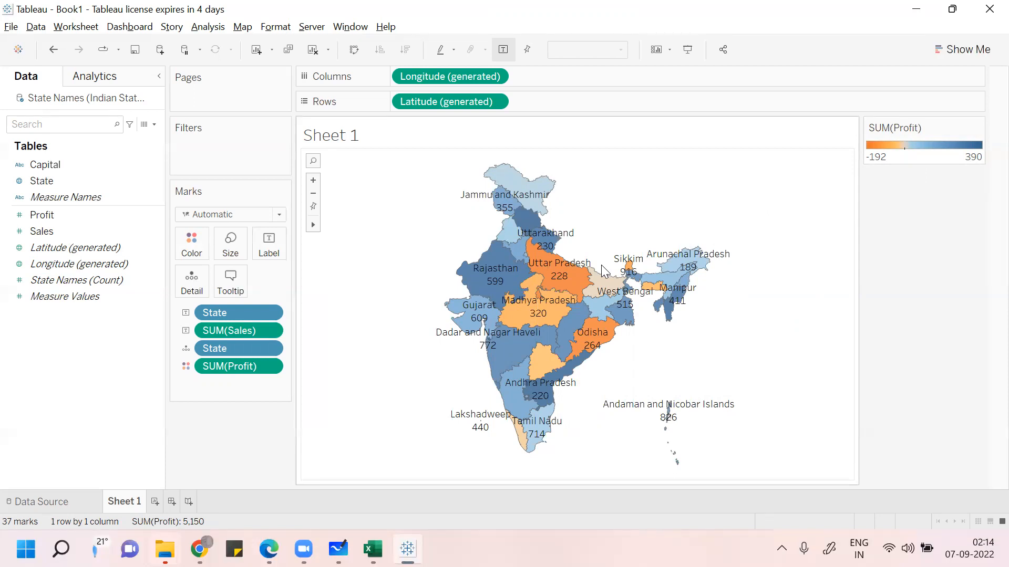
View the map in presentation mode and return to the worksheet
click(688, 49)
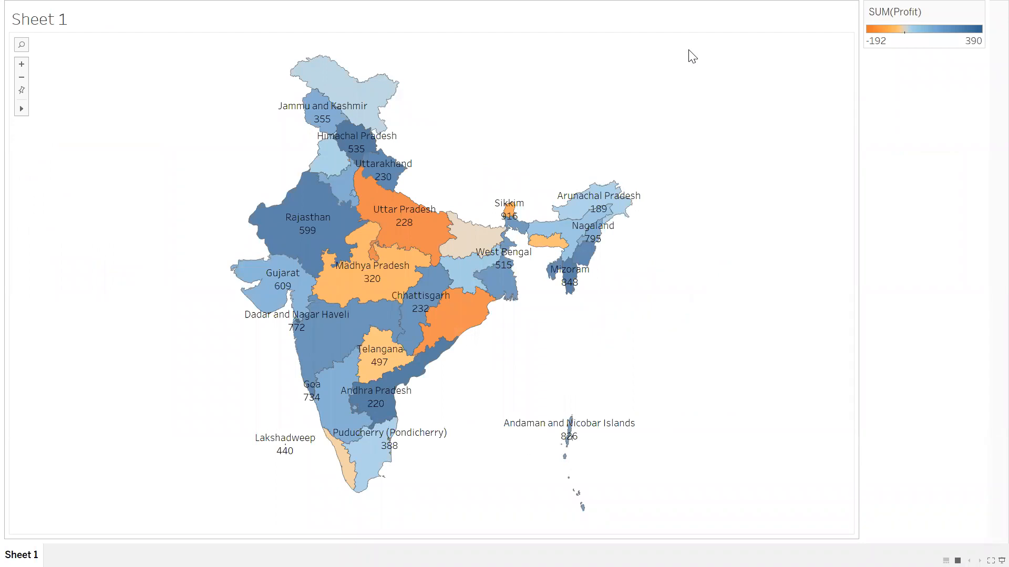
key(Escape)
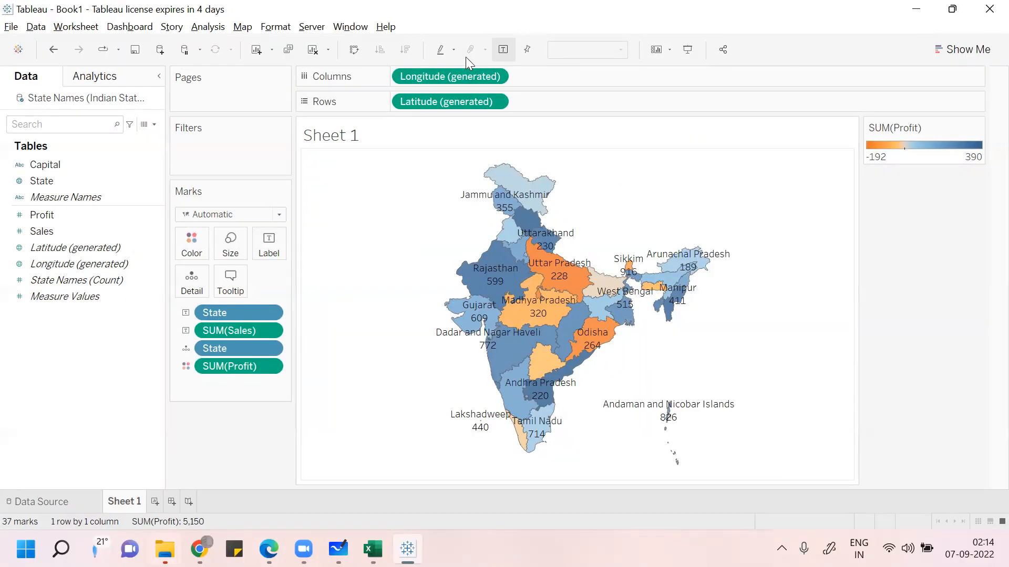
Change the data source connection to Extract, save the extract as State Names (Indian States) in Downloads, and return to Sheet 1
click(29, 504)
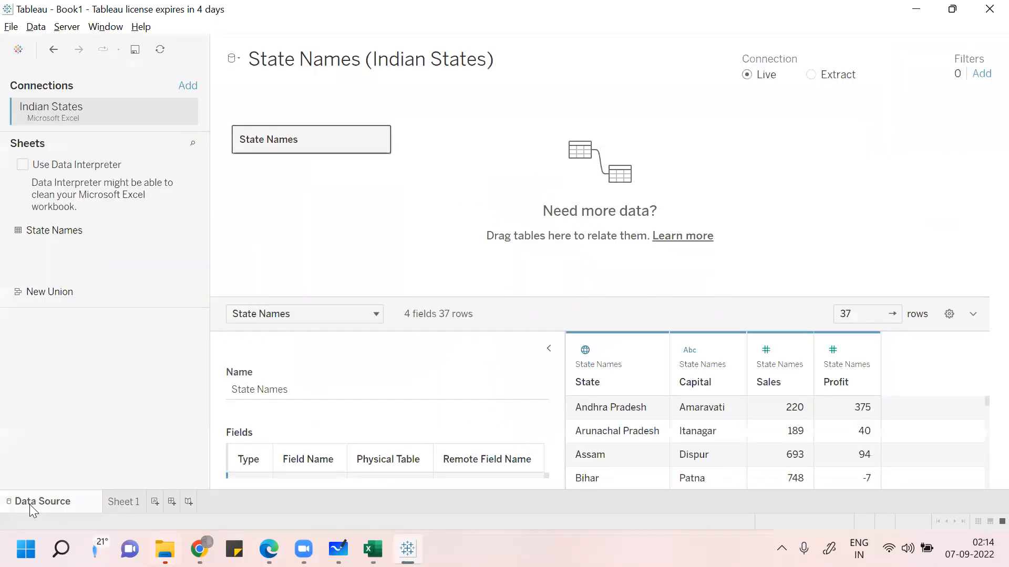
click(812, 75)
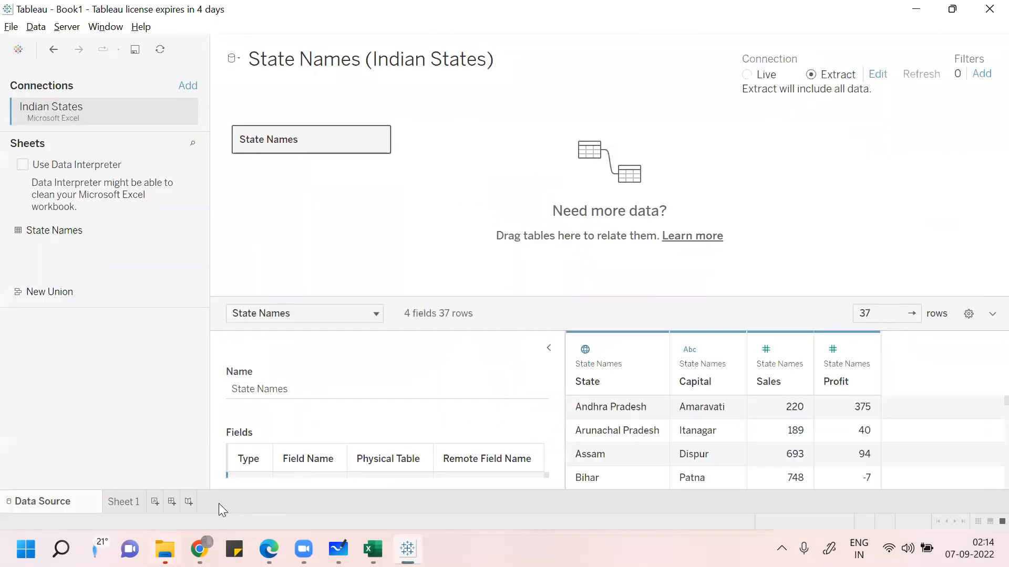
click(129, 501)
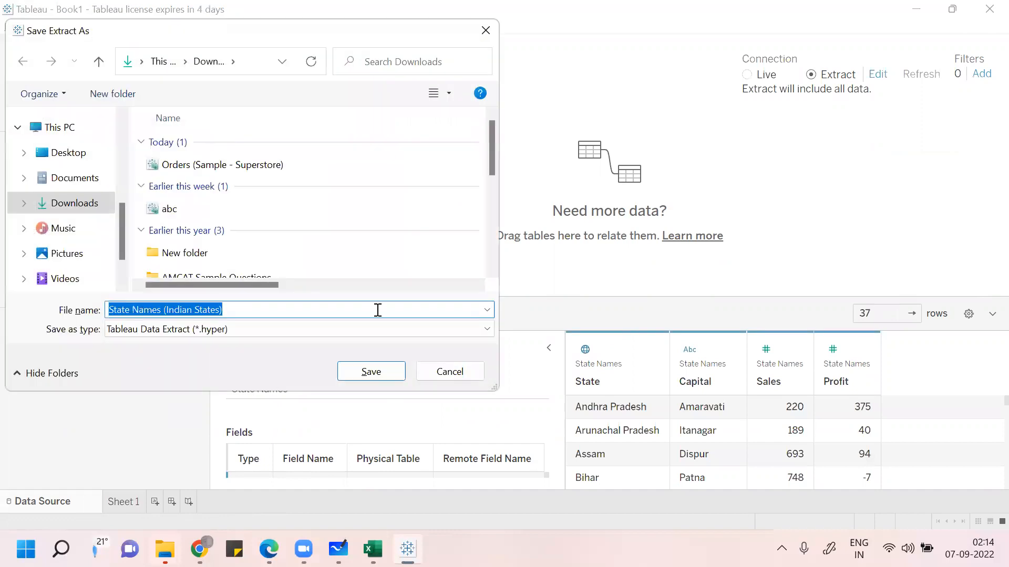
click(370, 371)
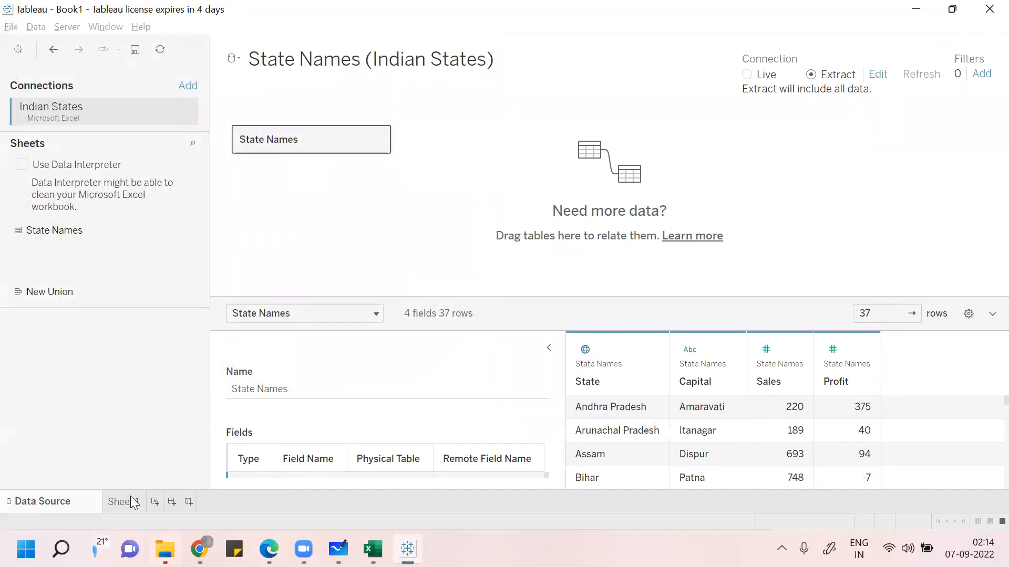
double_click(128, 504)
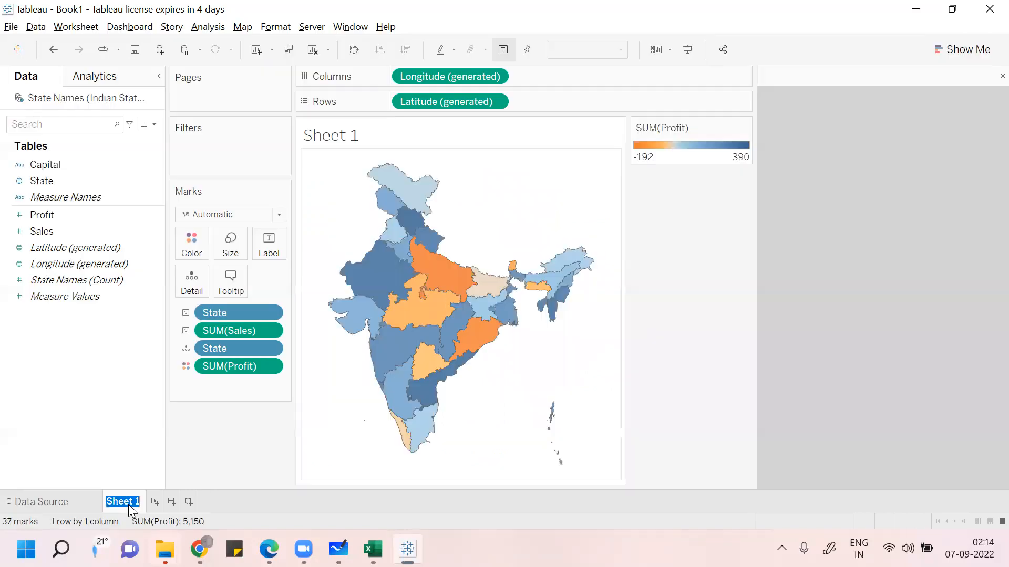
Publish the workbook to Tableau Public with the title India Map
click(723, 50)
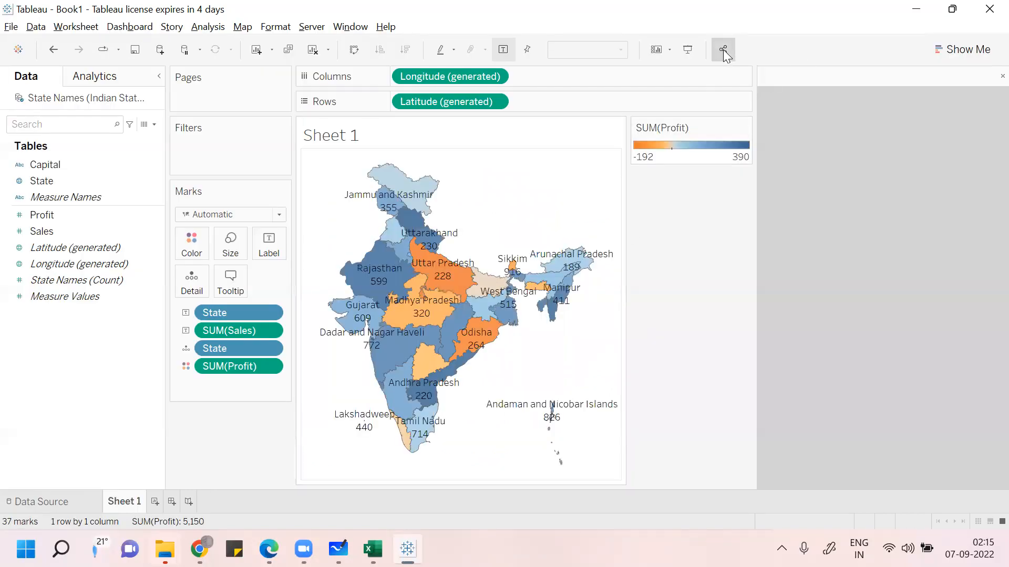
text(/s/)
click(586, 245)
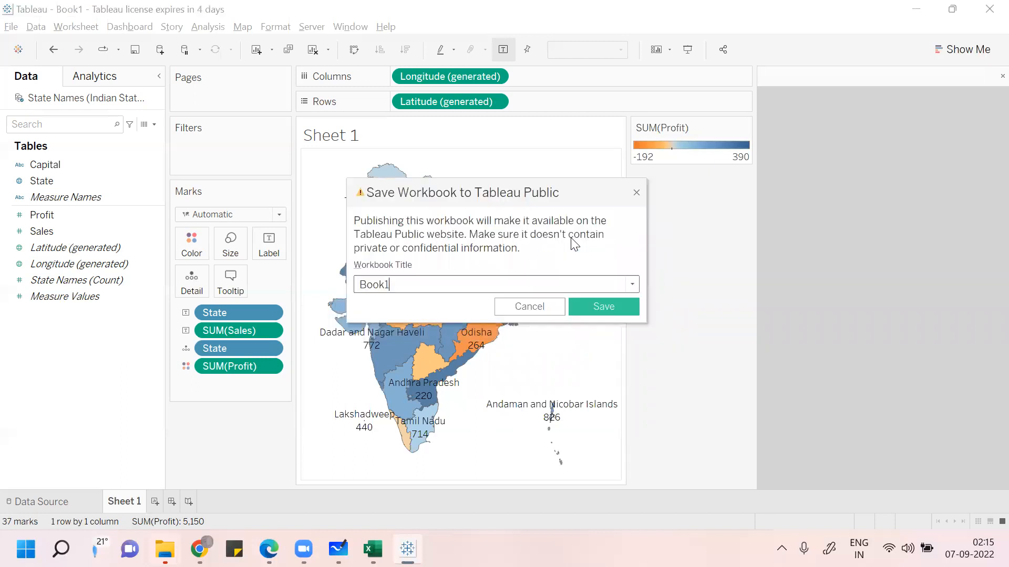
key(BackSpace)
key(BackSpace)
key(BackSpace)
key(BackSpace)
key(BackSpace)
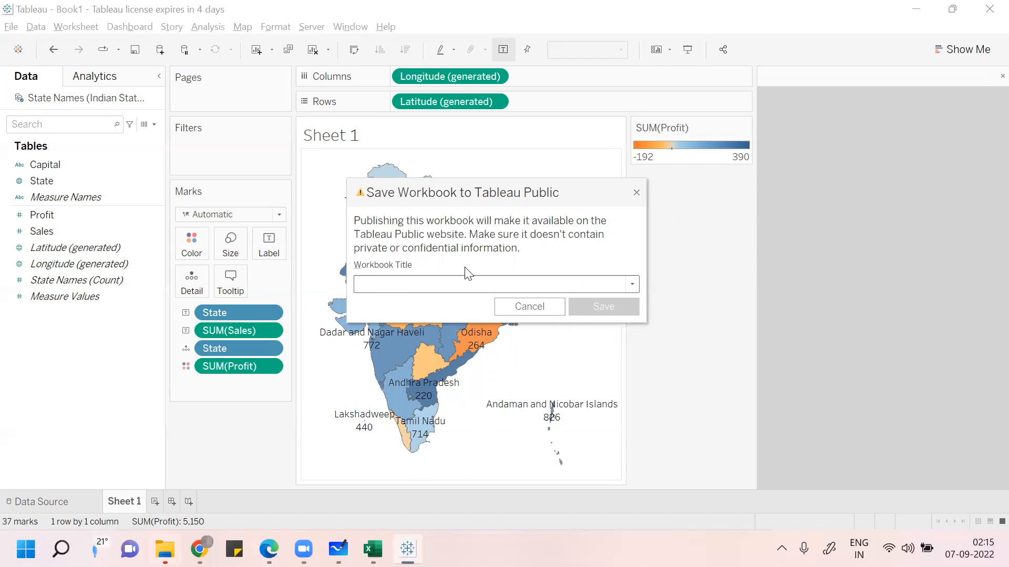
text(India Map)
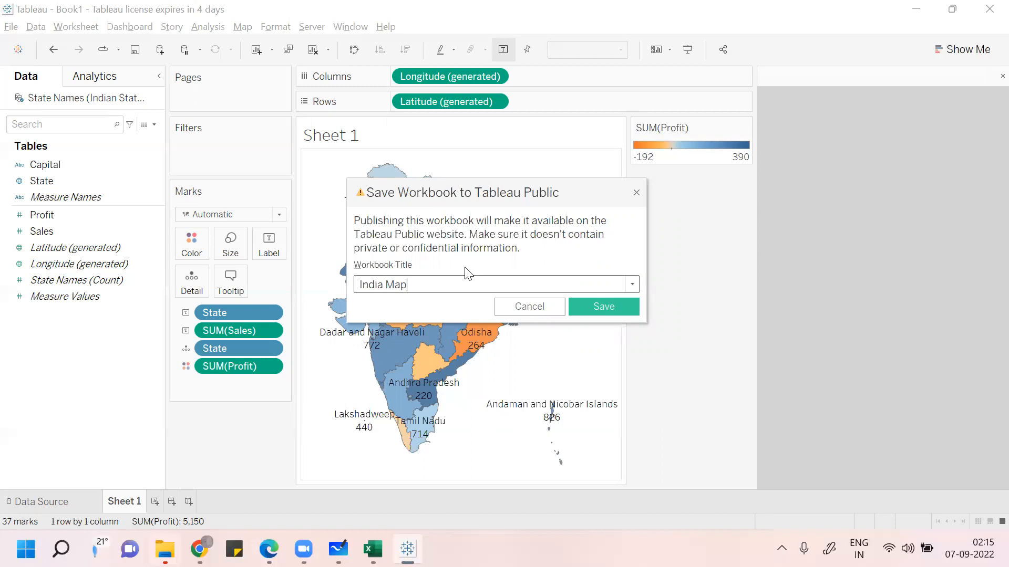
click(593, 310)
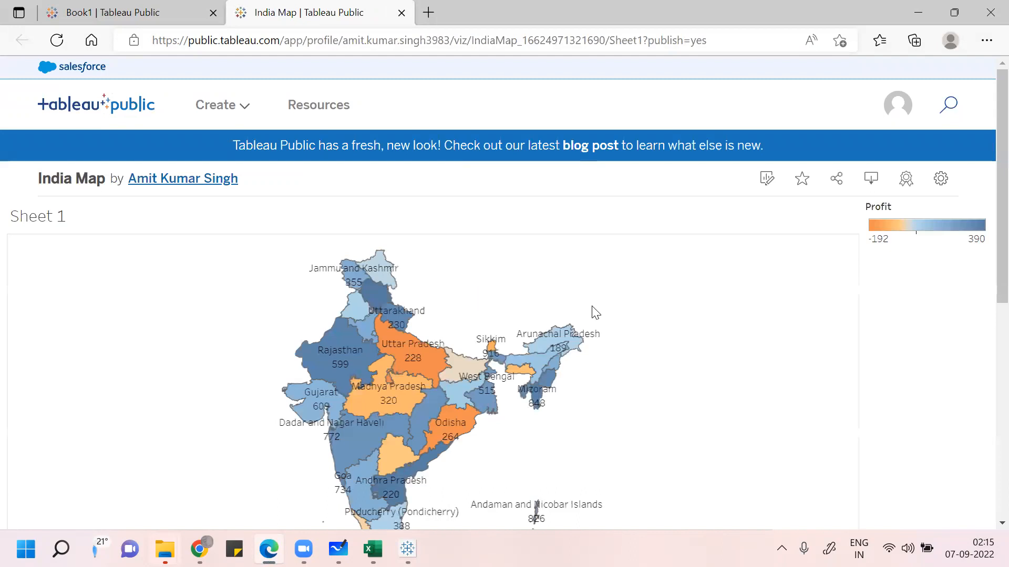
Look over the published India Map page in the browser and switch back to Tableau
key(alt)
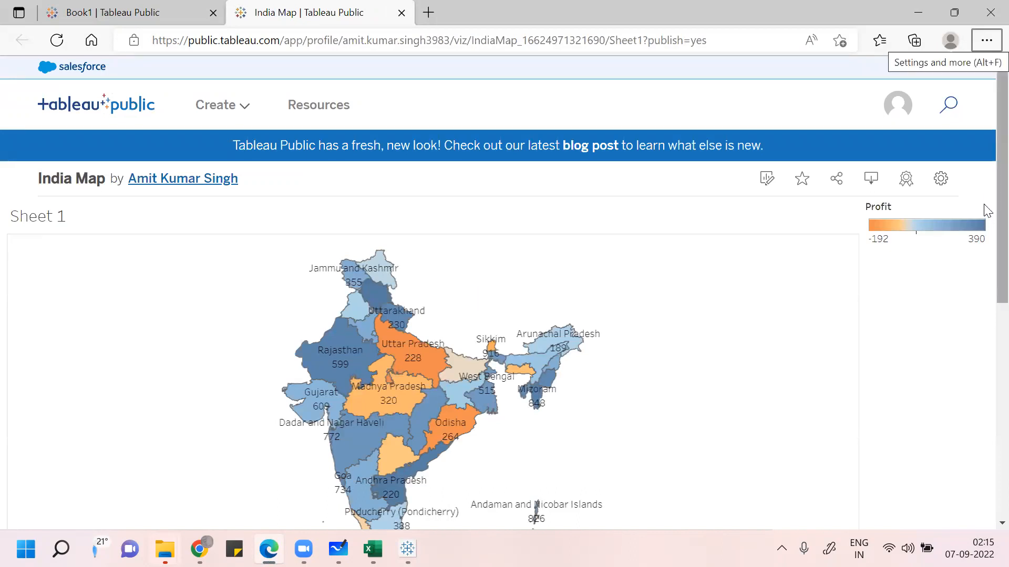
drag(1000, 191, 988, 208)
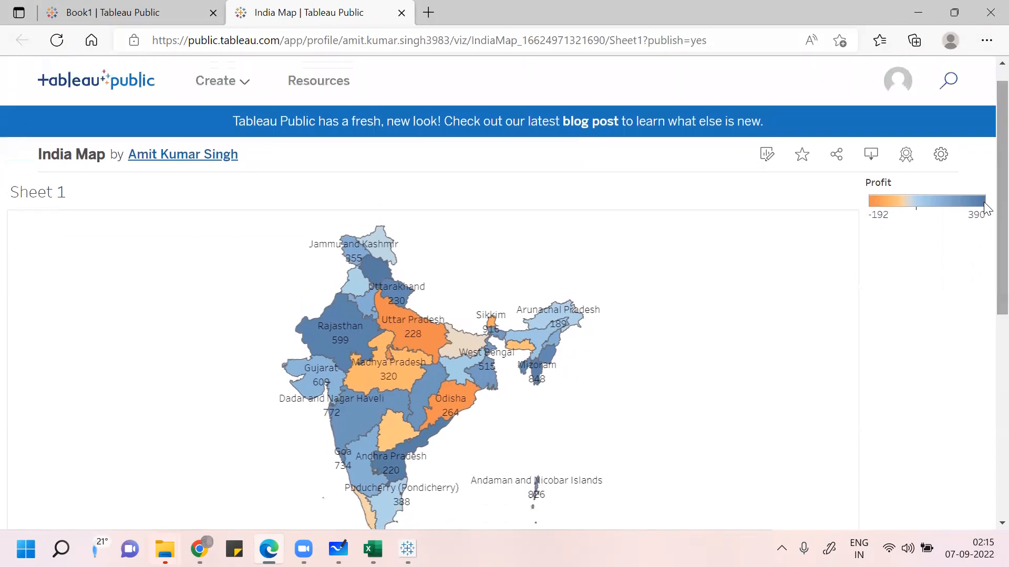
key(alt+Tab)
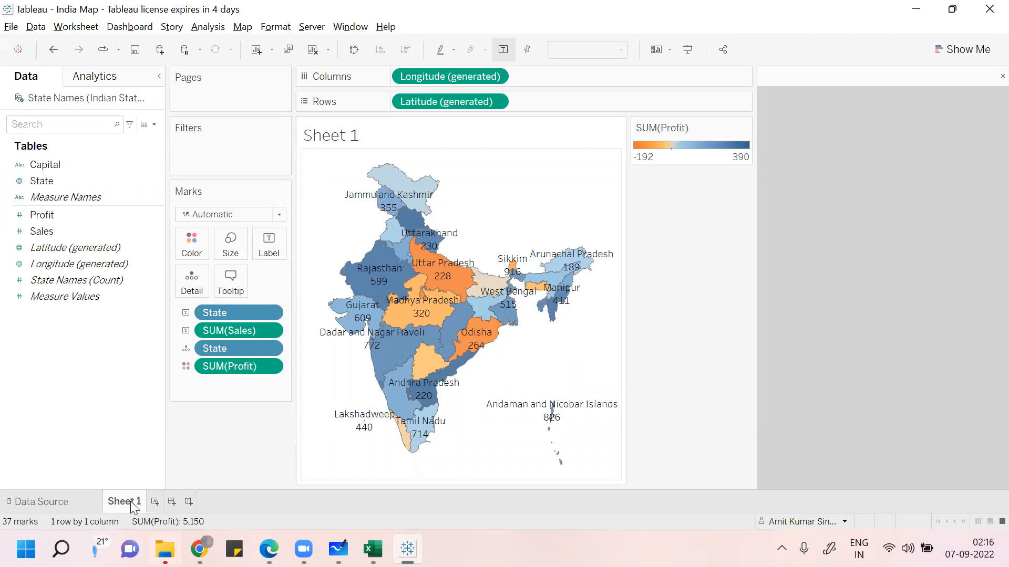
Rename the worksheet as India Map and replace the sheet-name placeholder in its title with the text India Map
text(India Map)
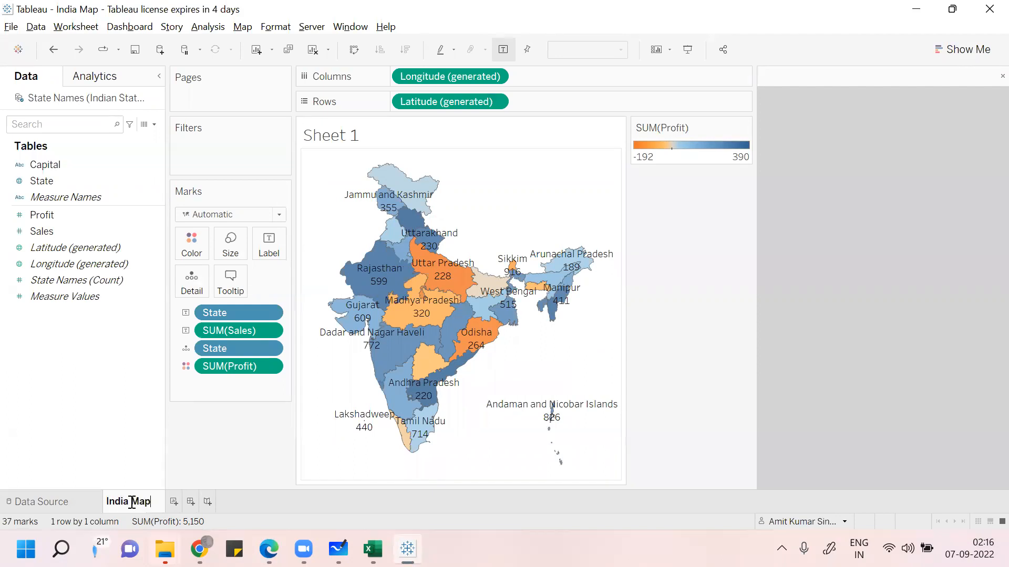
key(Return)
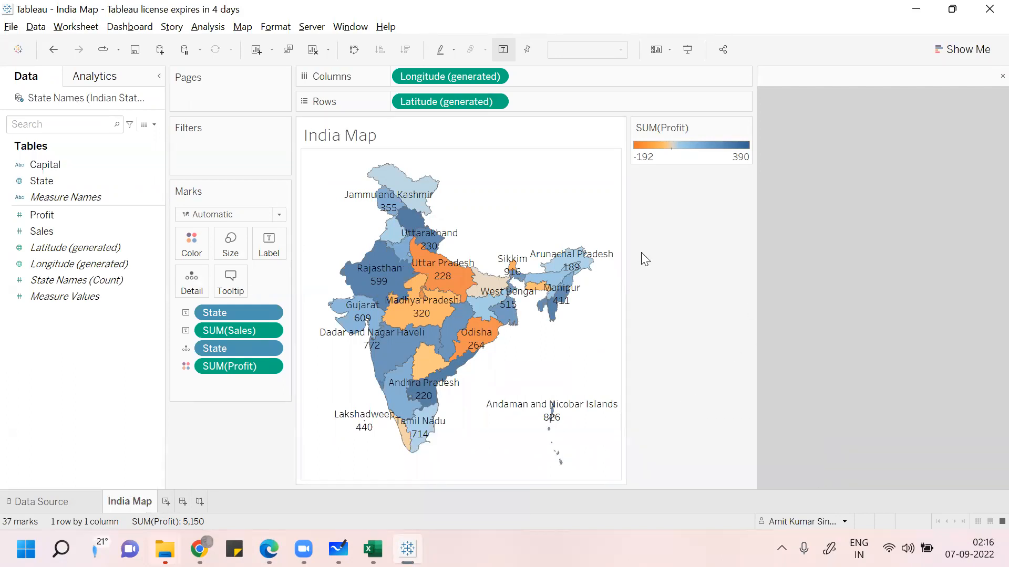
double_click(353, 135)
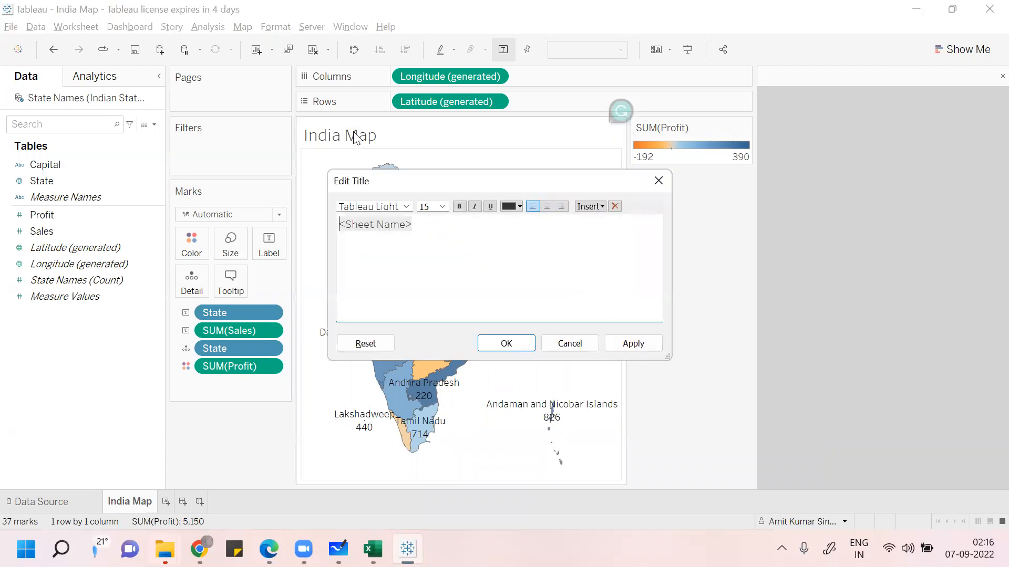
key(BackSpace)
key(BackSpace)
key(BackSpace)
key(BackSpace)
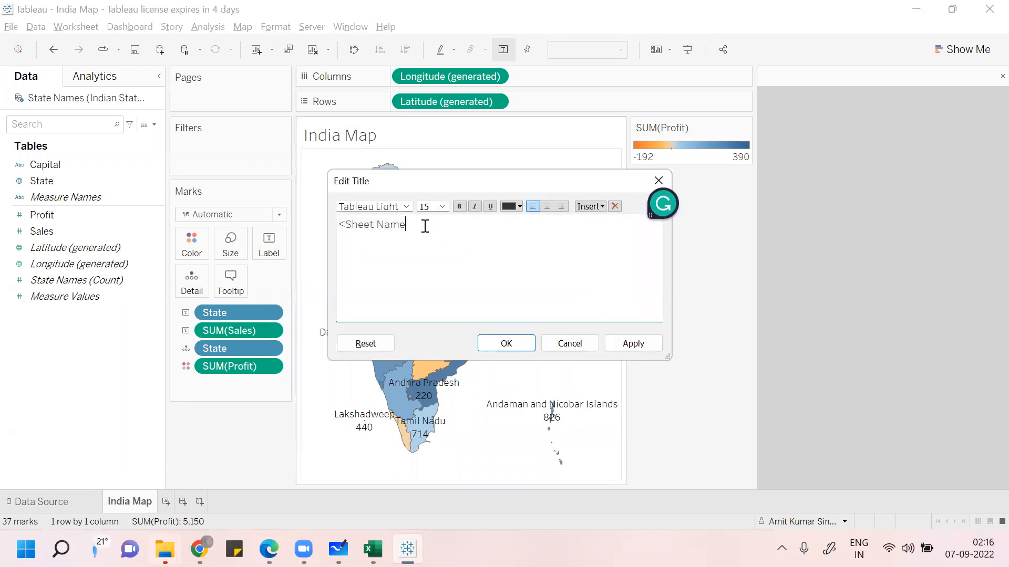
key(BackSpace)
key(BackSpace)
key(BackSpace)
key(BackSpace)
key(BackSpace)
key(BackSpace)
key(BackSpace)
key(BackSpace)
text(India Map)
Format the India Map title text at size 22 in bright pink with centered alignment
key(ctrl+shift+Left)
key(ctrl+shift+Left)
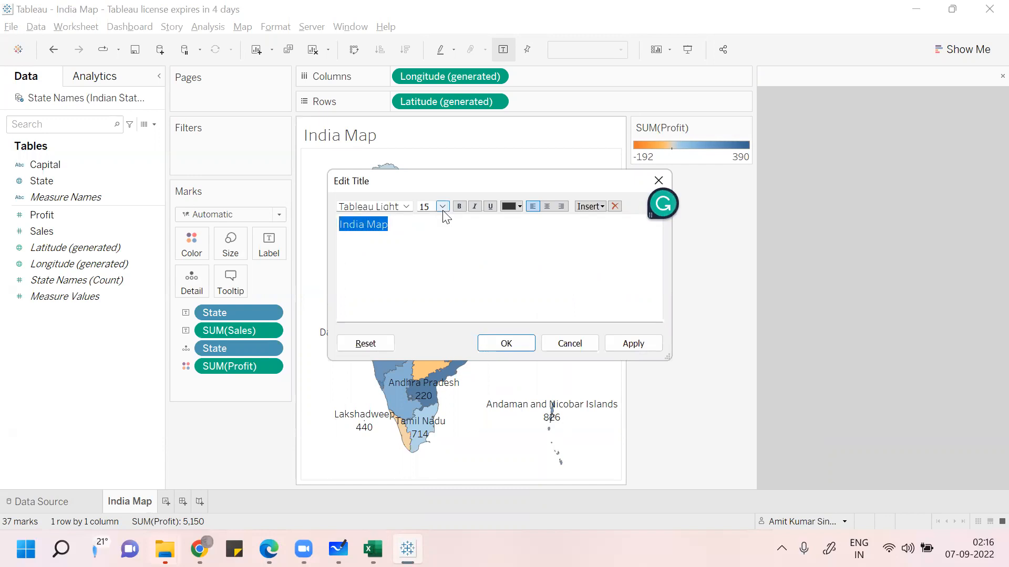
click(443, 207)
click(434, 318)
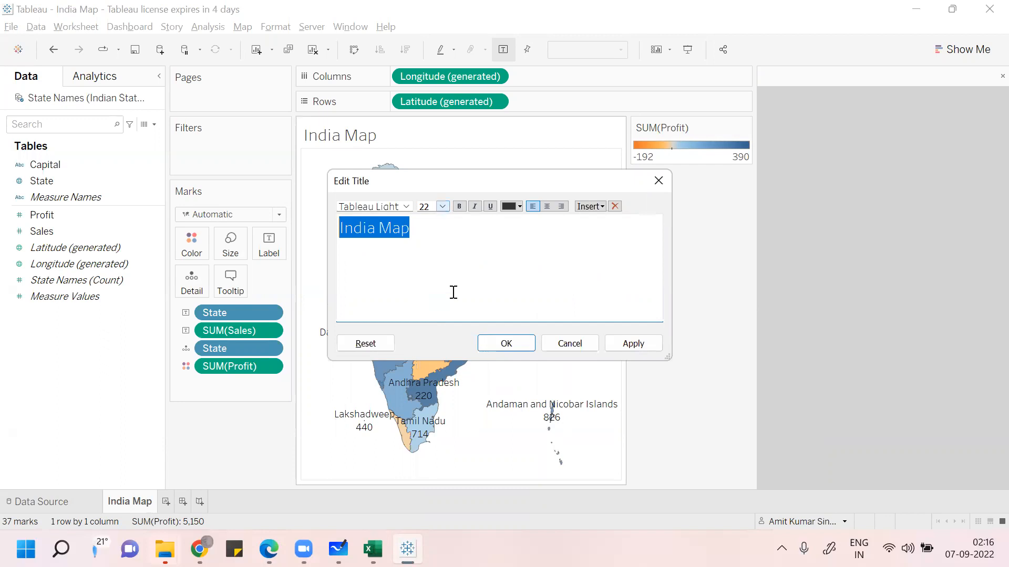
click(518, 207)
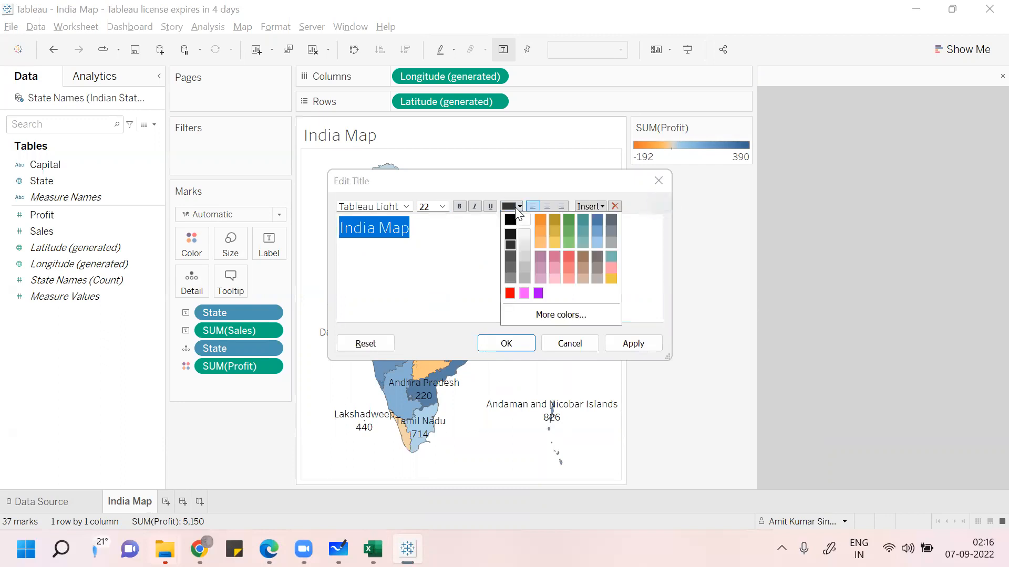
click(525, 290)
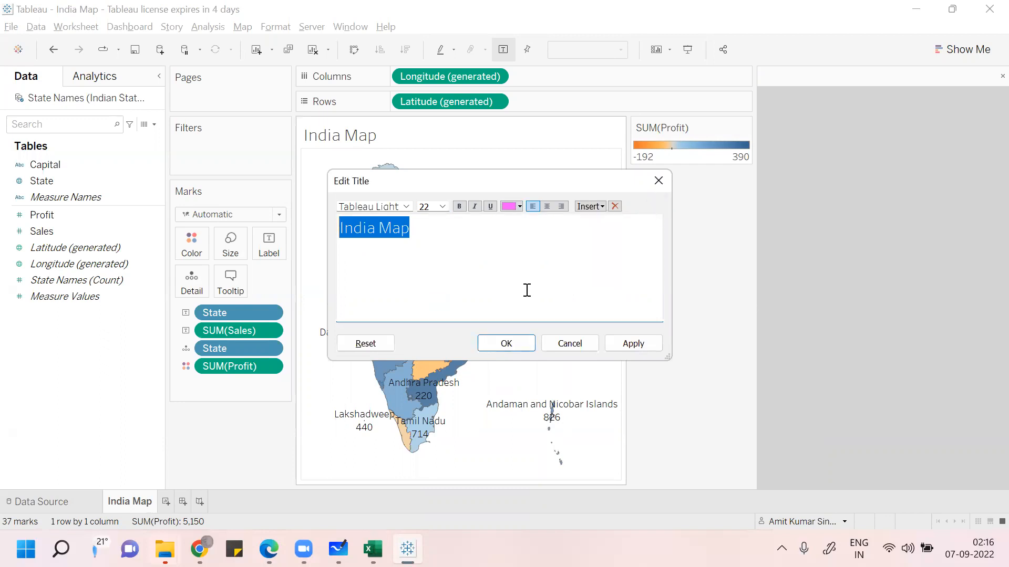
click(547, 207)
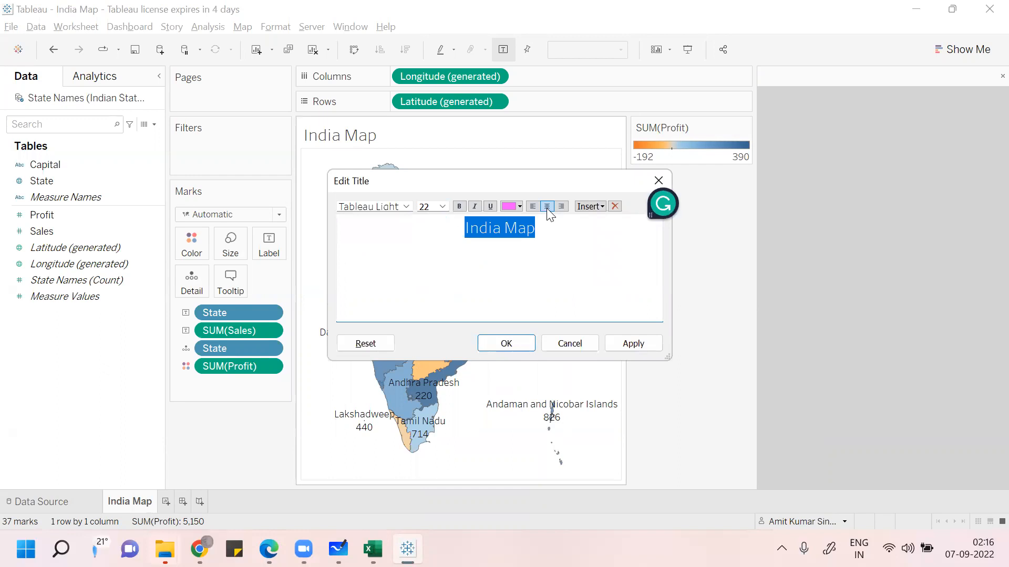
click(517, 344)
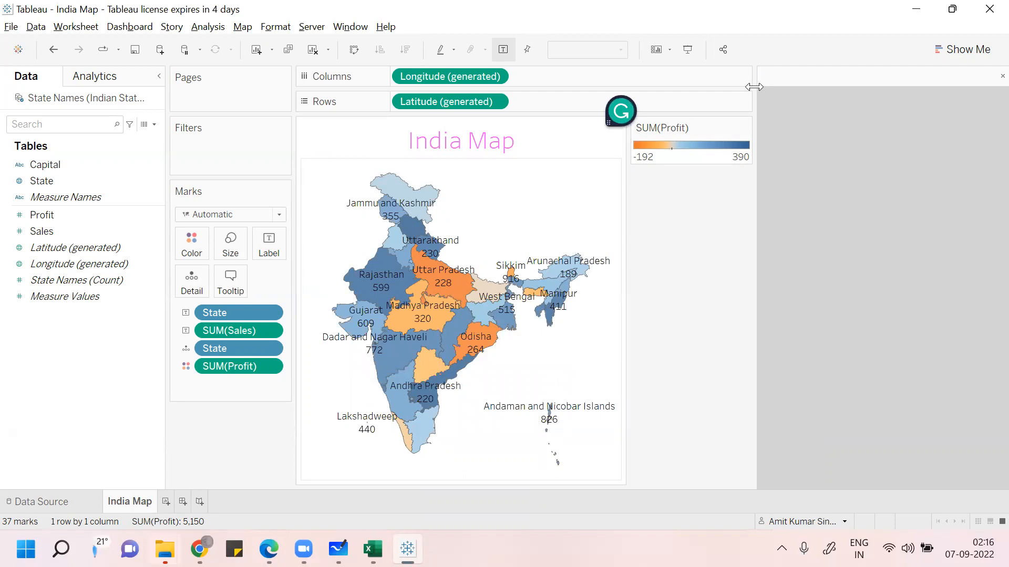
Widen the worksheet view and show the worksheet's caption beneath the map
drag(754, 87, 991, 109)
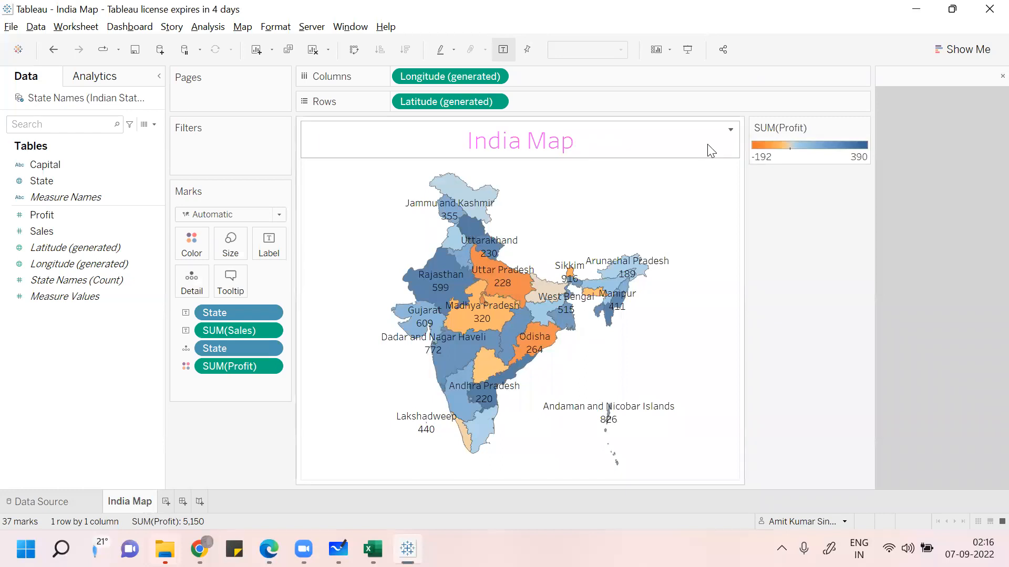
click(87, 32)
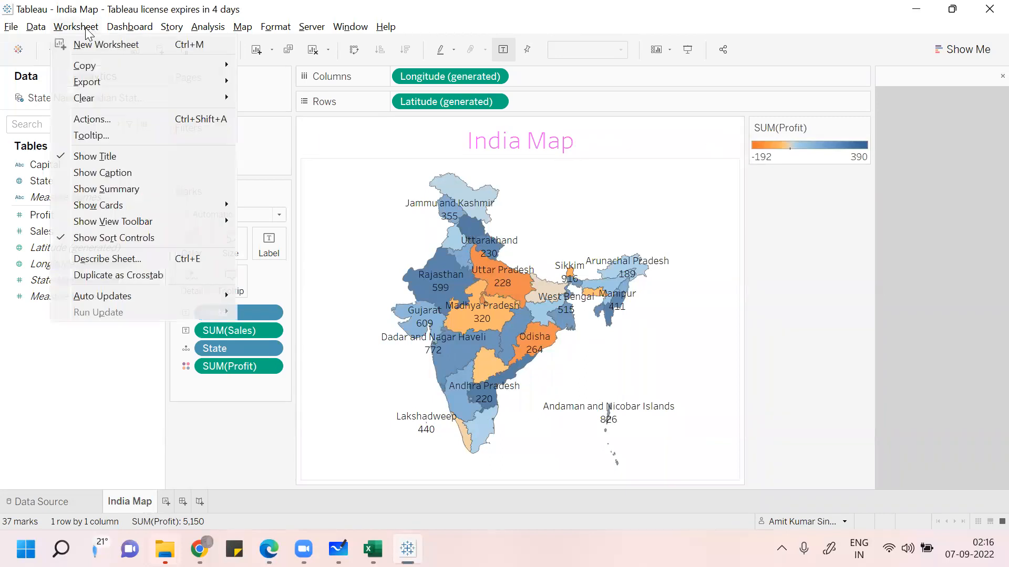
click(117, 171)
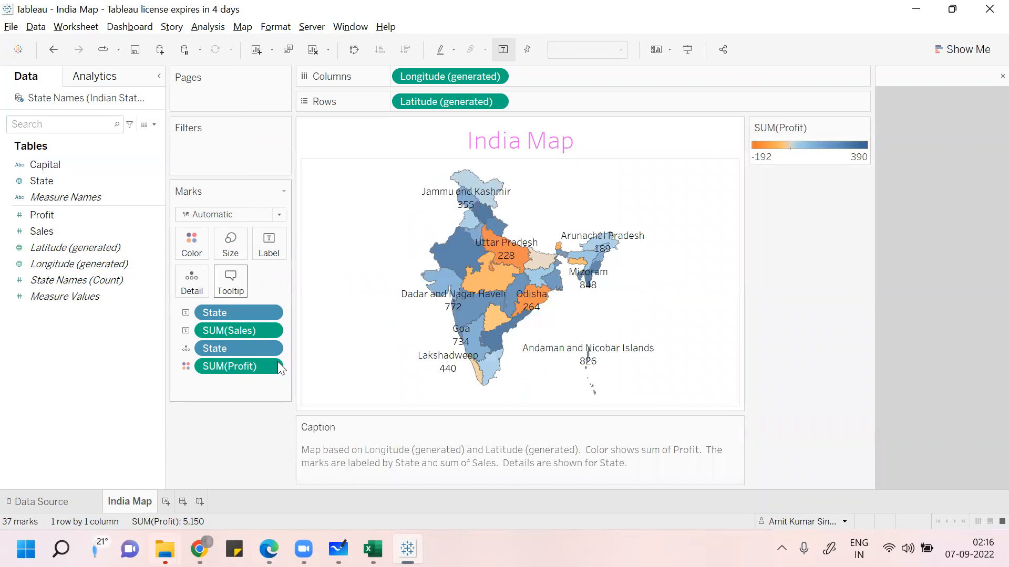
Set the caption's font size to 18 and replace its text with INDIA MAP
double_click(324, 453)
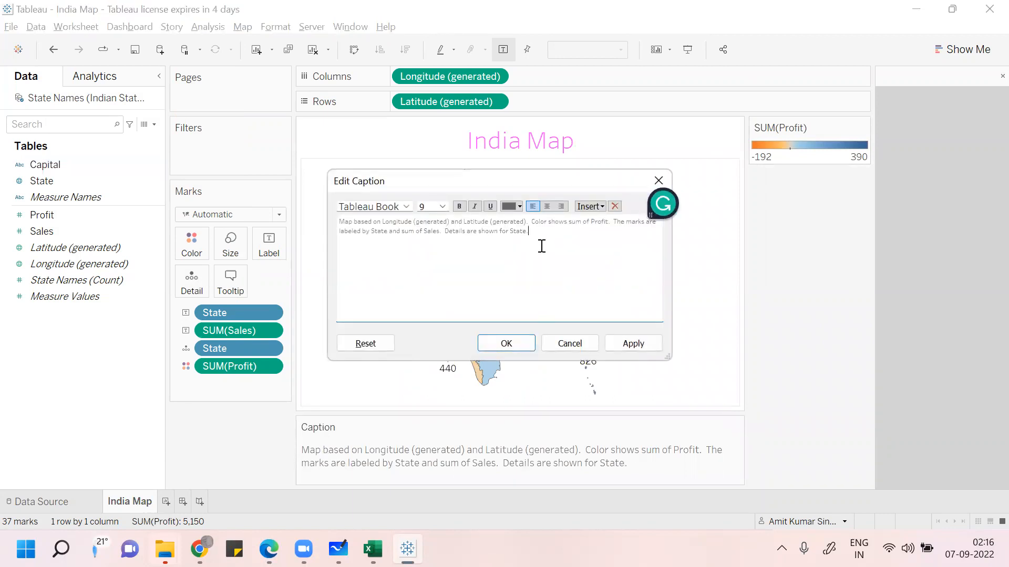
key(ctrl+a)
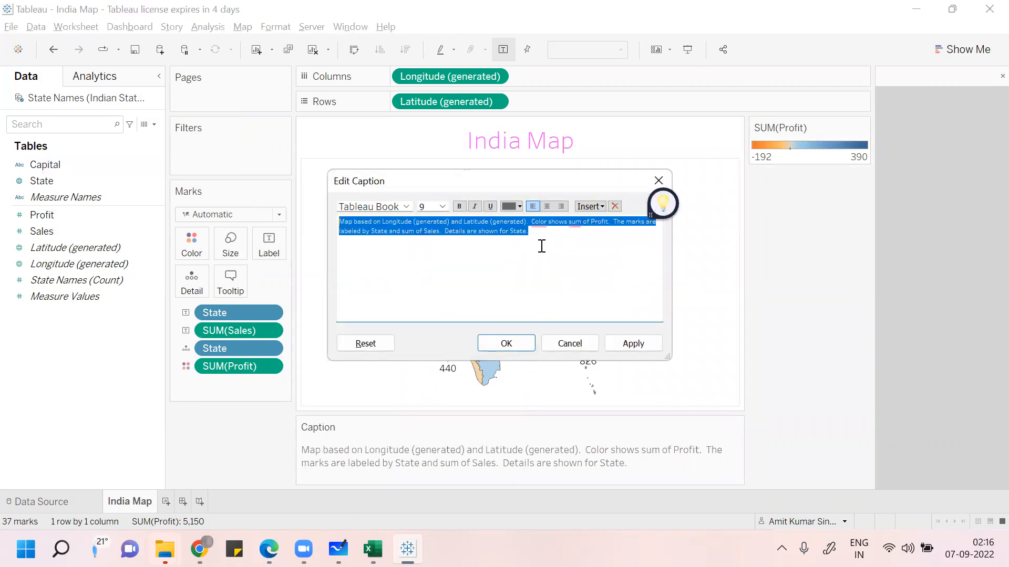
click(443, 208)
click(435, 295)
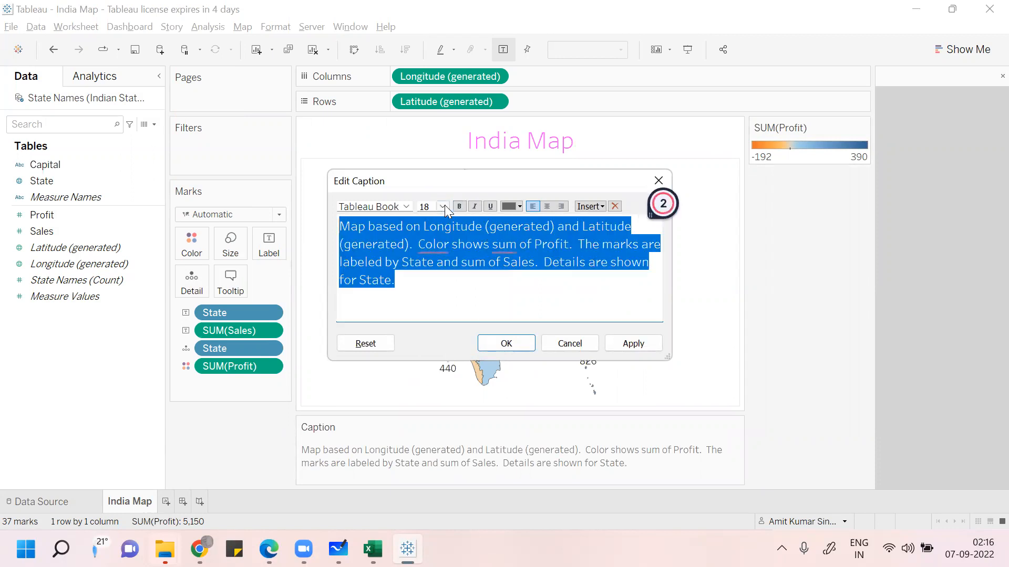
key(BackSpace)
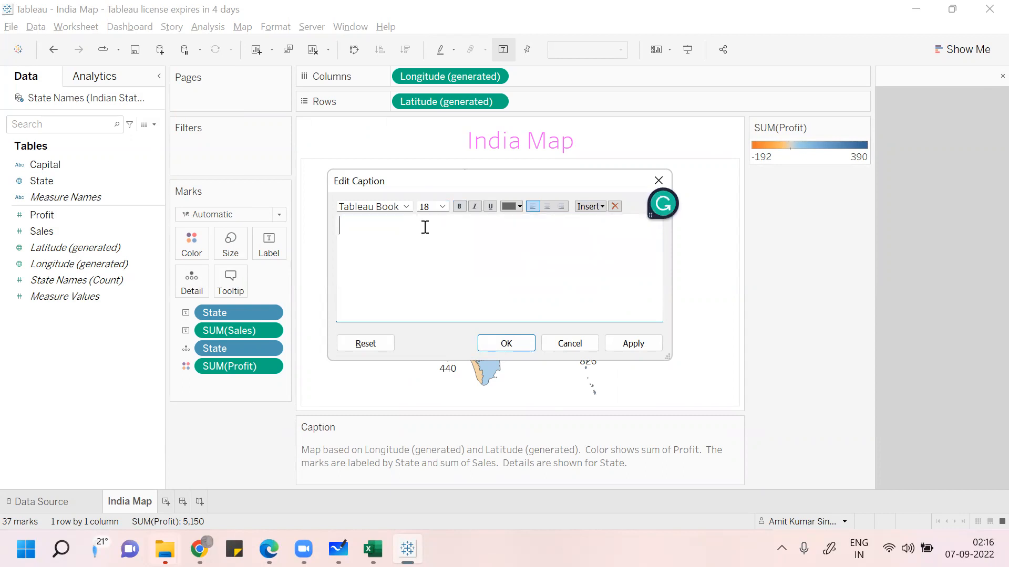
text(INDIA MAP)
Color the whole INDIA MAP caption text light pink and apply the caption changes
key(shift+Left)
key(shift+Left)
key(shift+Left)
key(shift+Left)
key(shift+Left)
key(shift+Left)
key(shift+Left)
key(shift+Left)
key(shift+Left)
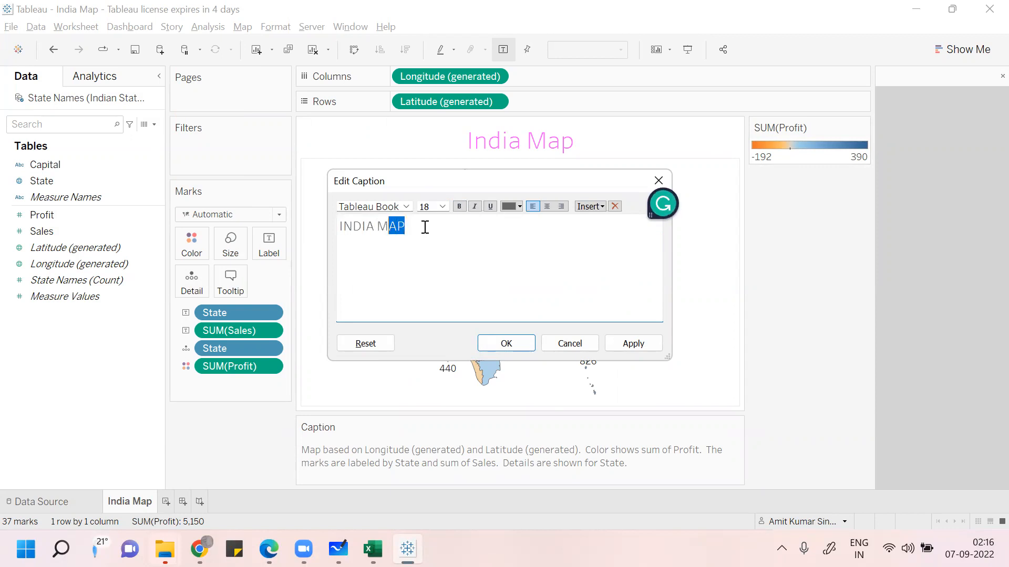
click(445, 209)
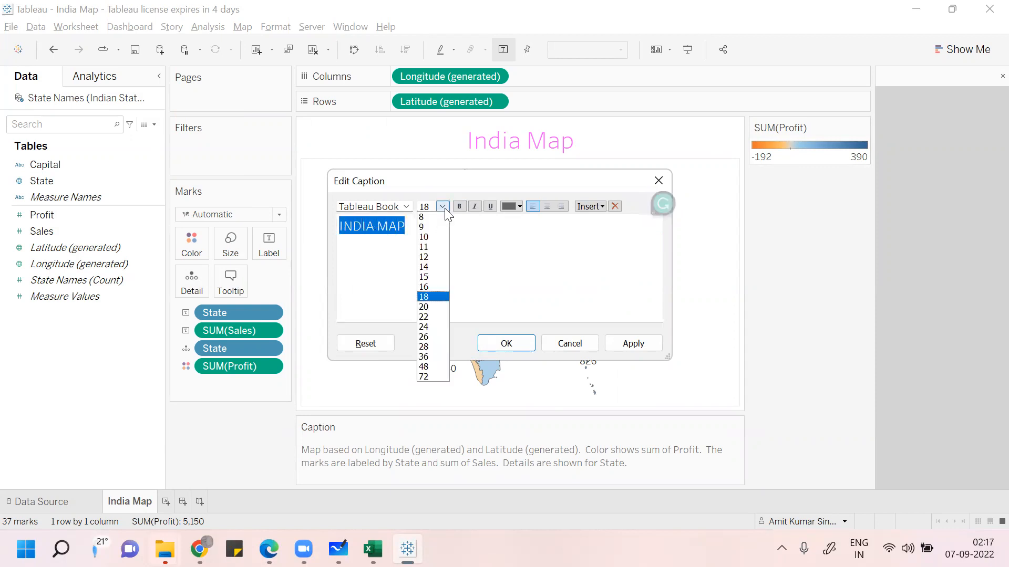
click(513, 208)
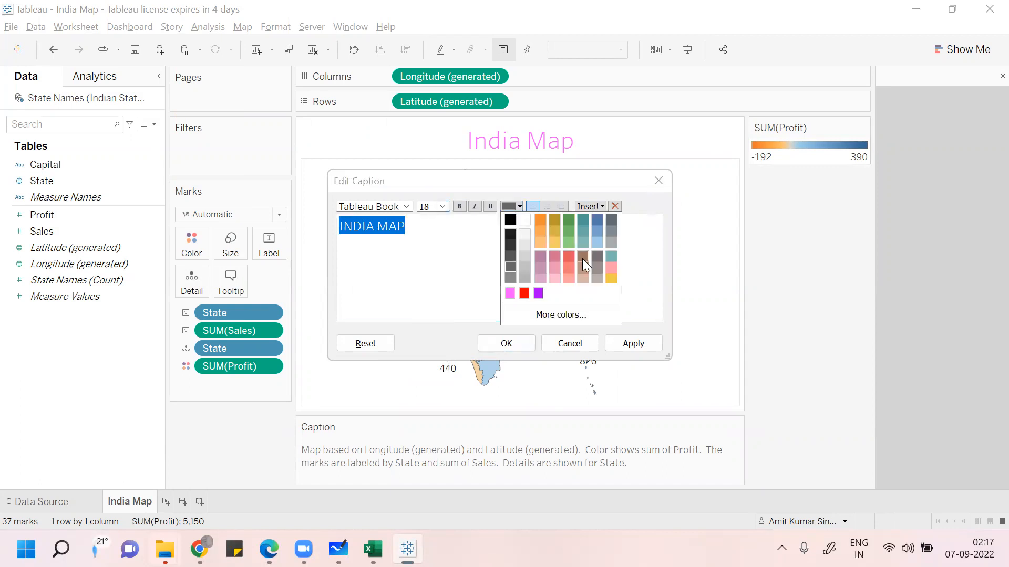
click(608, 265)
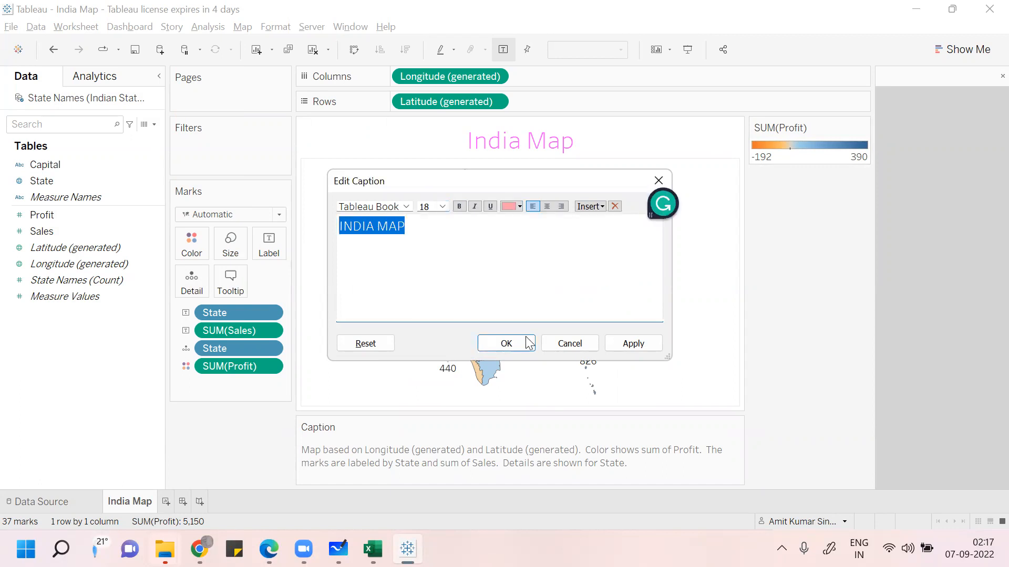
click(506, 343)
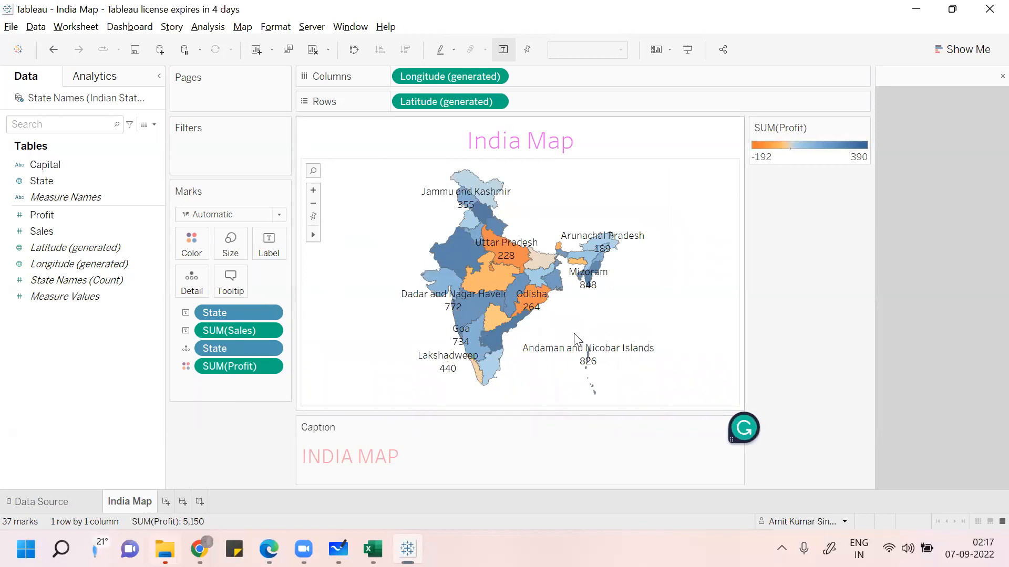
In a new worksheet, build a map with State as detail, colored by Sales and labeled with State
click(165, 502)
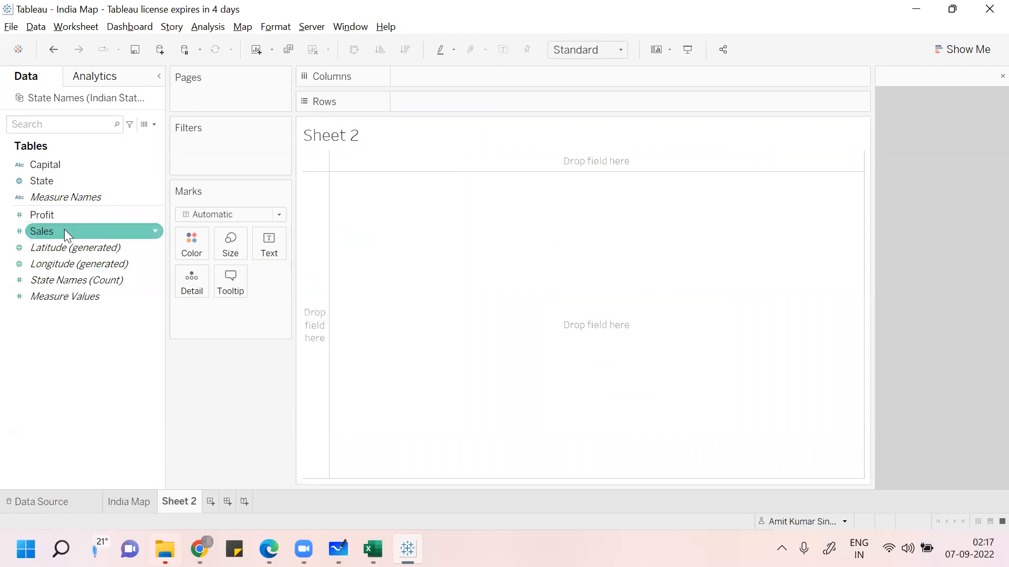
drag(65, 178, 204, 280)
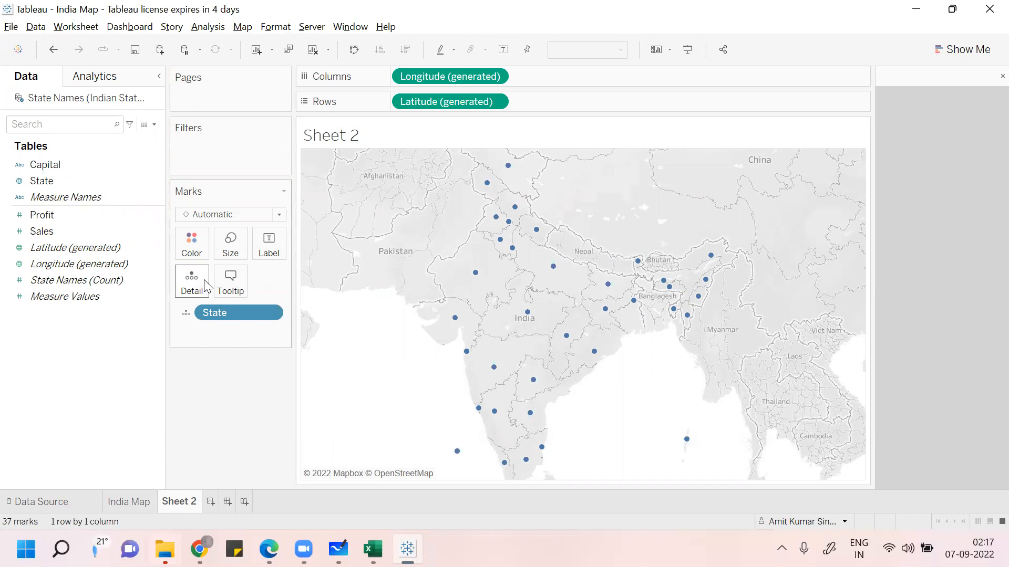
drag(49, 231, 191, 243)
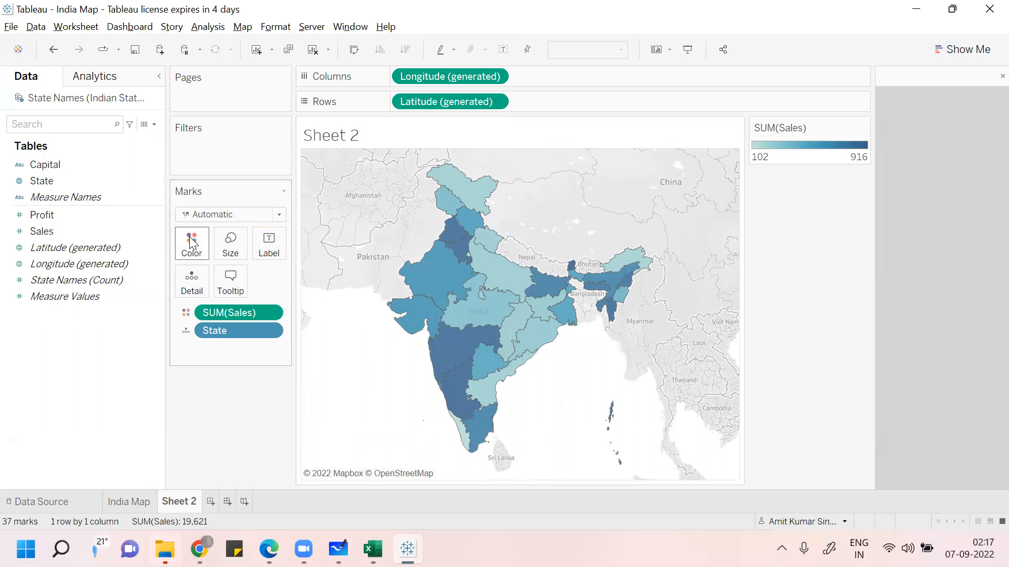
drag(70, 181, 282, 245)
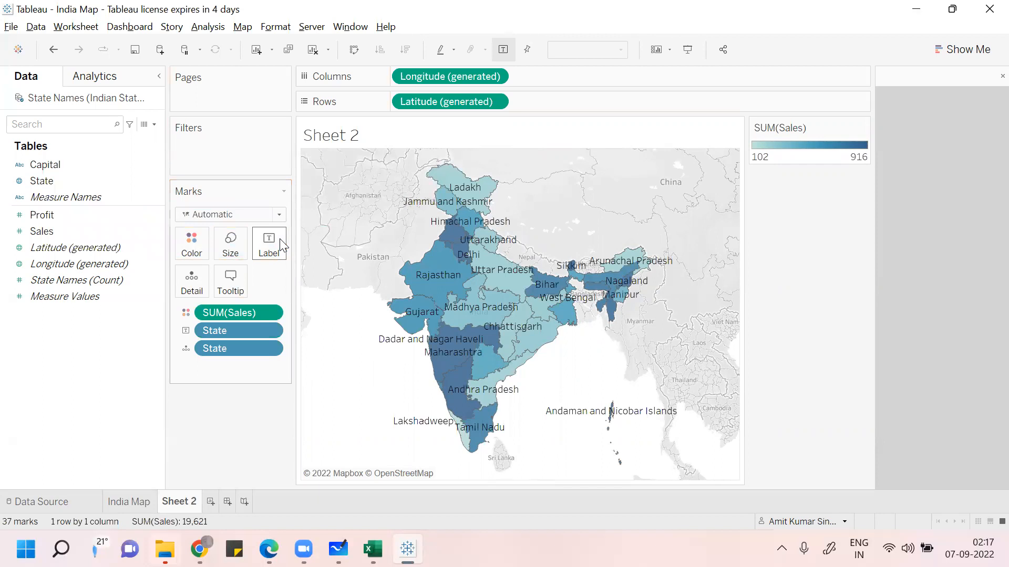
Change the Sales color range on the map to a custom yellow, #ffff00
click(193, 255)
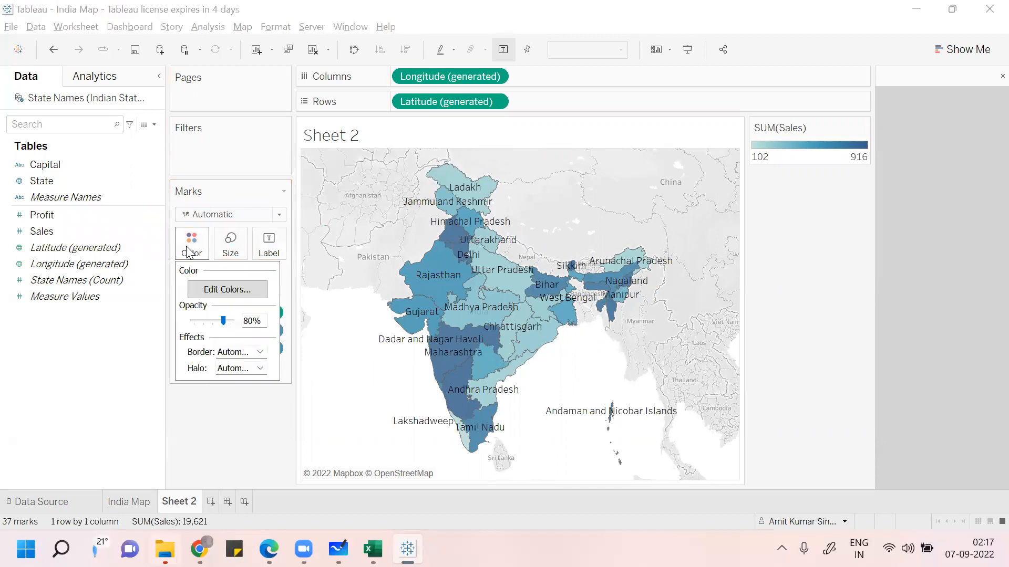
click(221, 289)
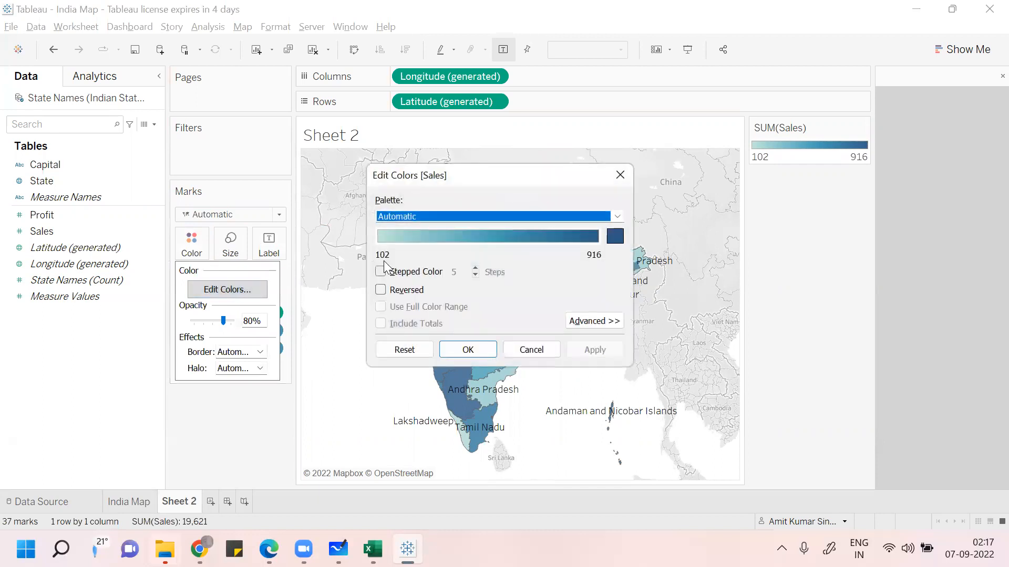
click(614, 233)
click(459, 221)
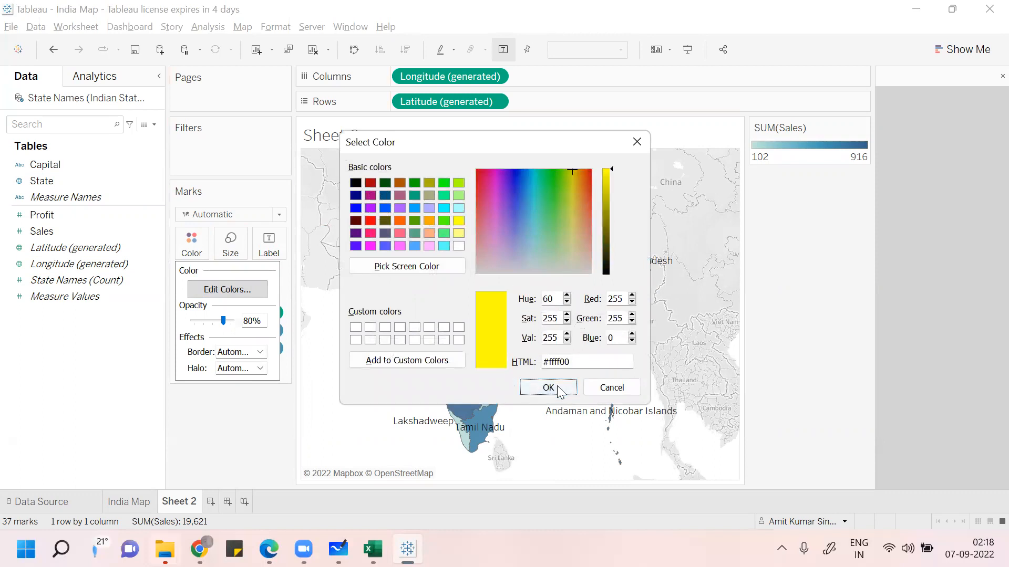
click(548, 388)
click(467, 352)
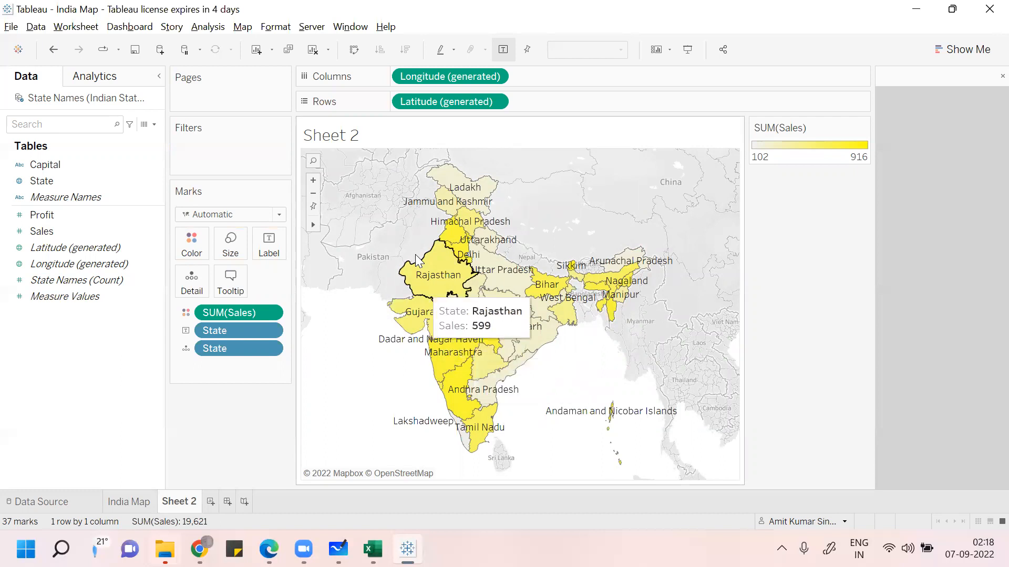
Try the Map mark type for the states and change it to Circle
click(280, 218)
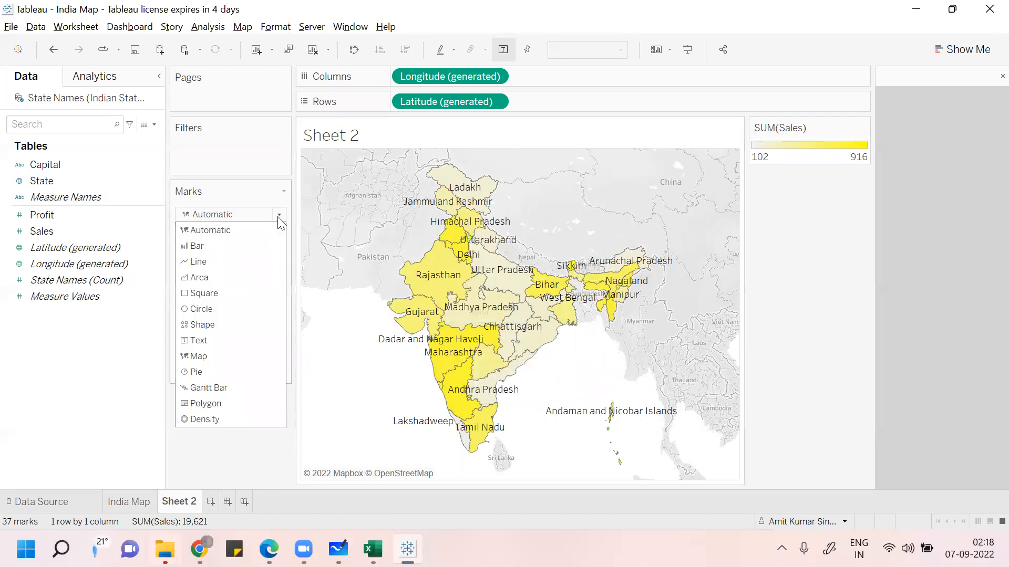
click(228, 355)
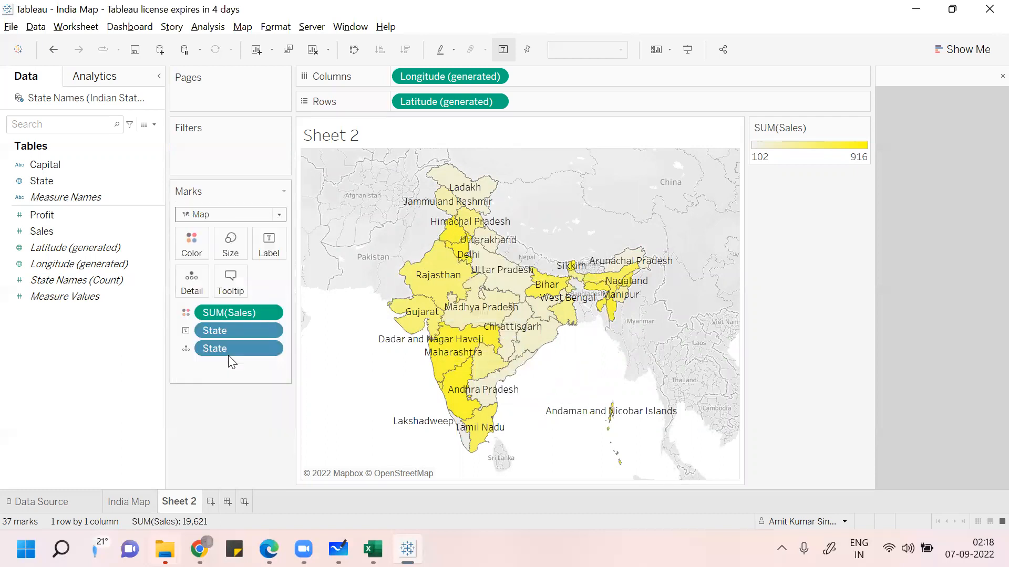
click(281, 215)
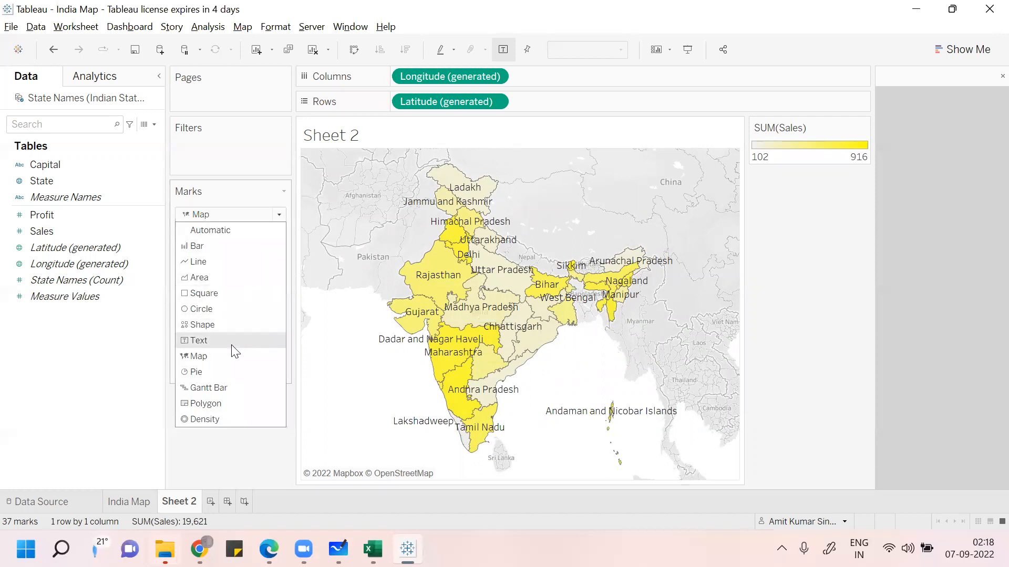
click(214, 307)
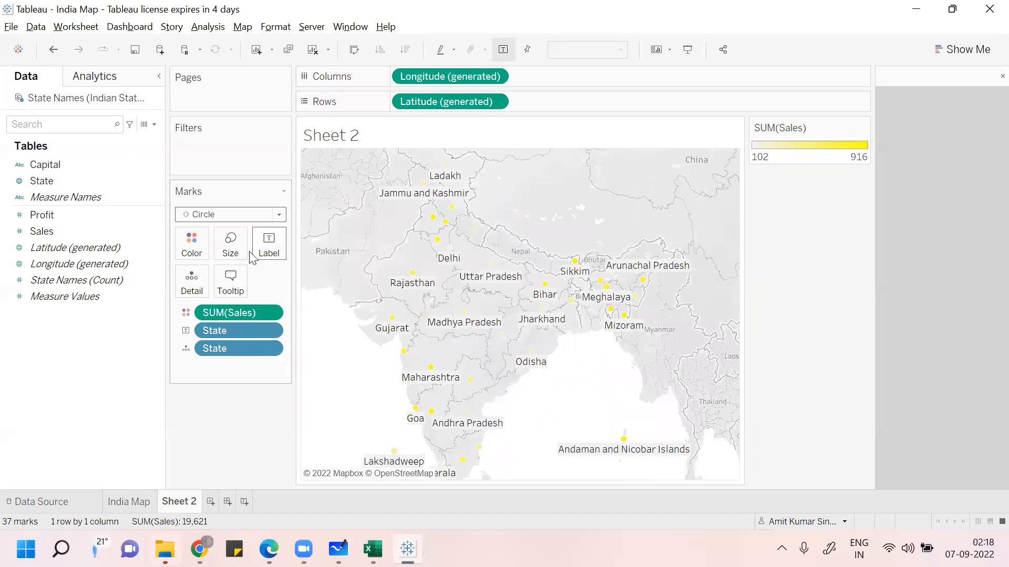
Change the mark type of the Sales-colored state map from Circle to Map
click(279, 216)
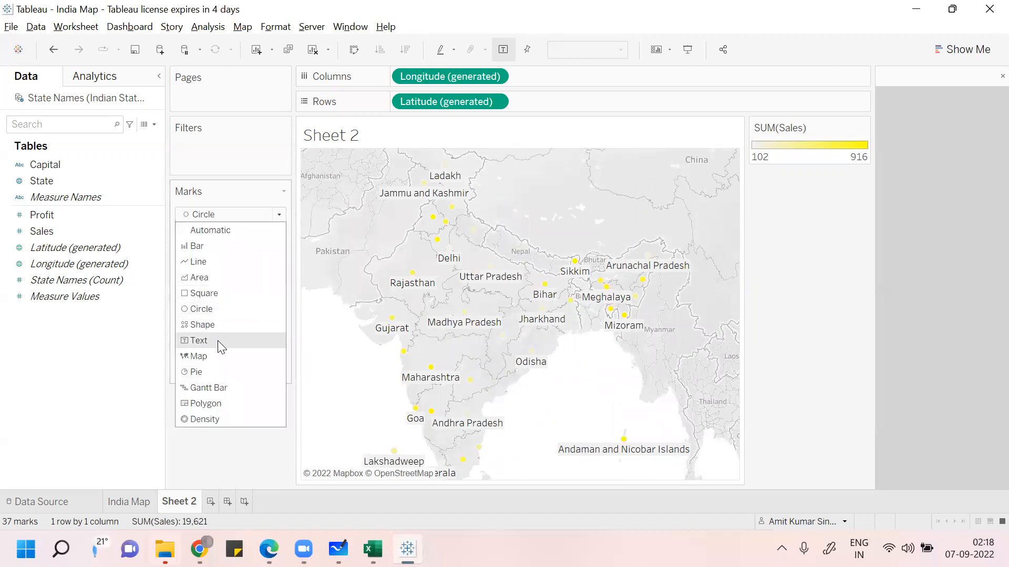
click(218, 358)
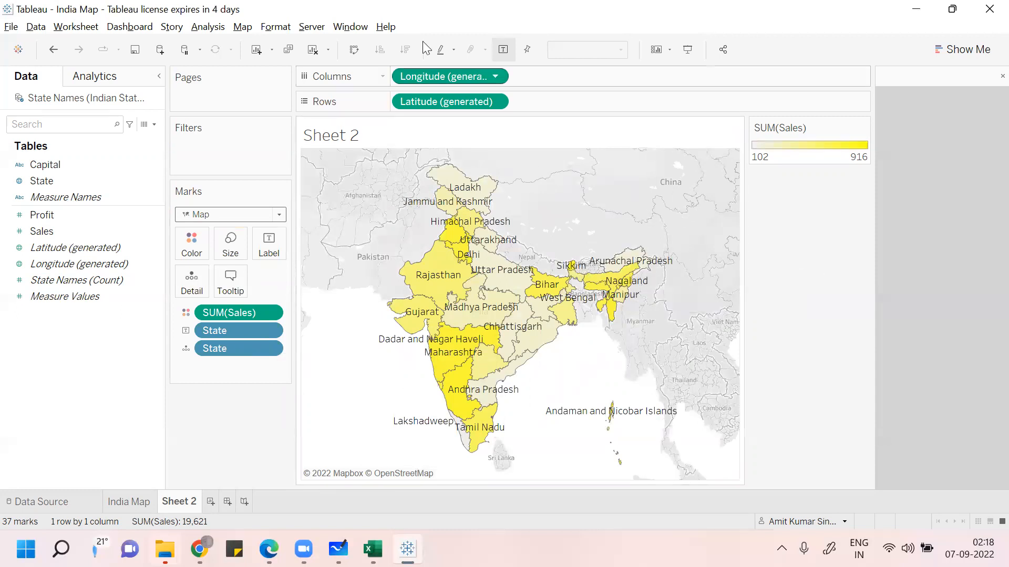
click(243, 27)
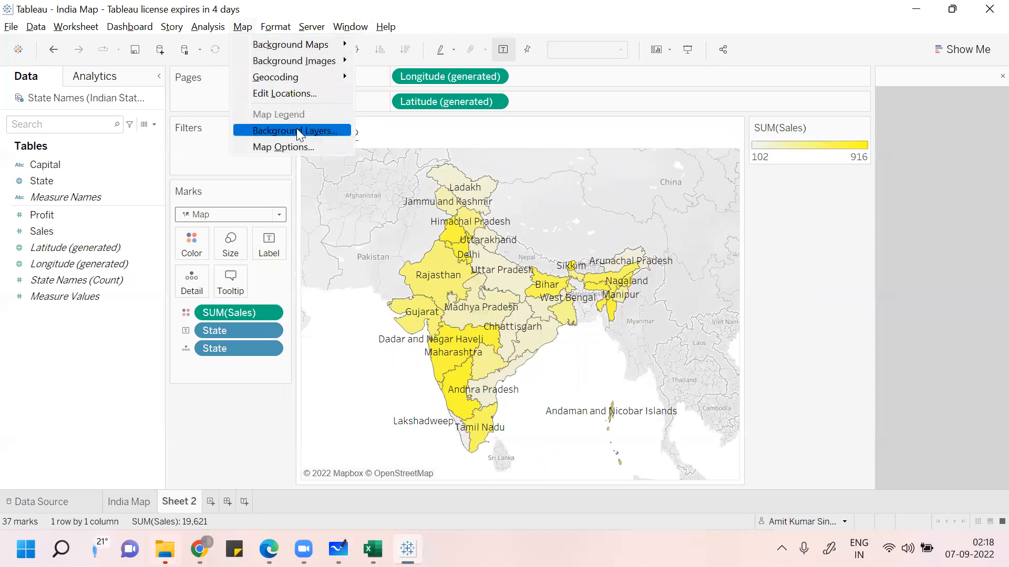
click(208, 478)
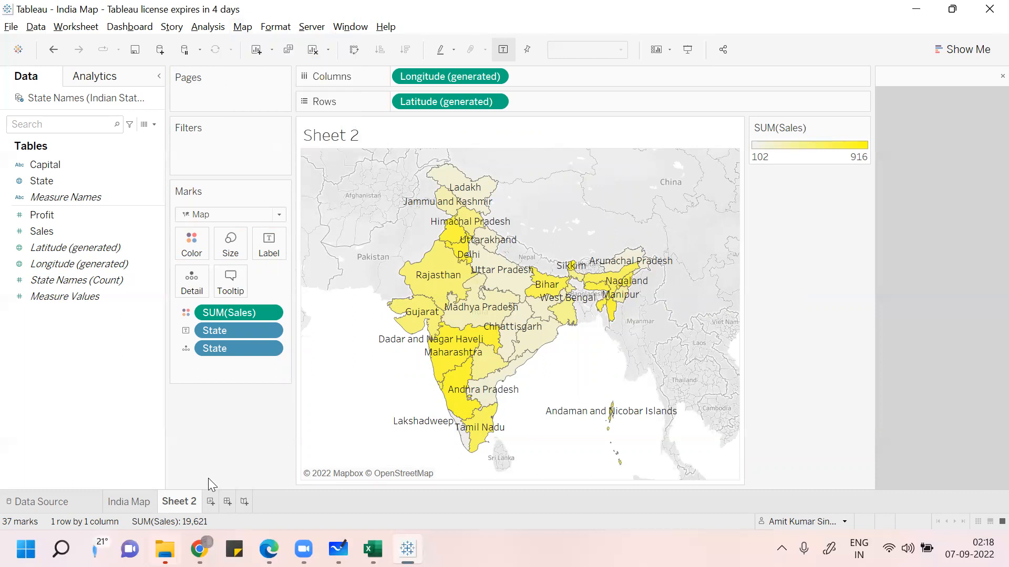
In a new worksheet, build a packed bubbles chart from State and Sales
click(208, 507)
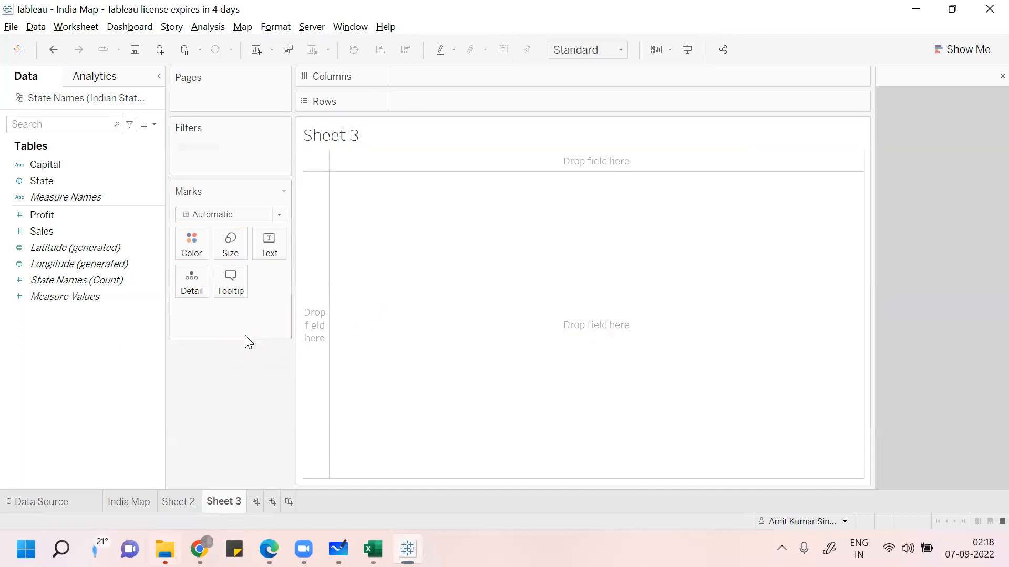
click(40, 184)
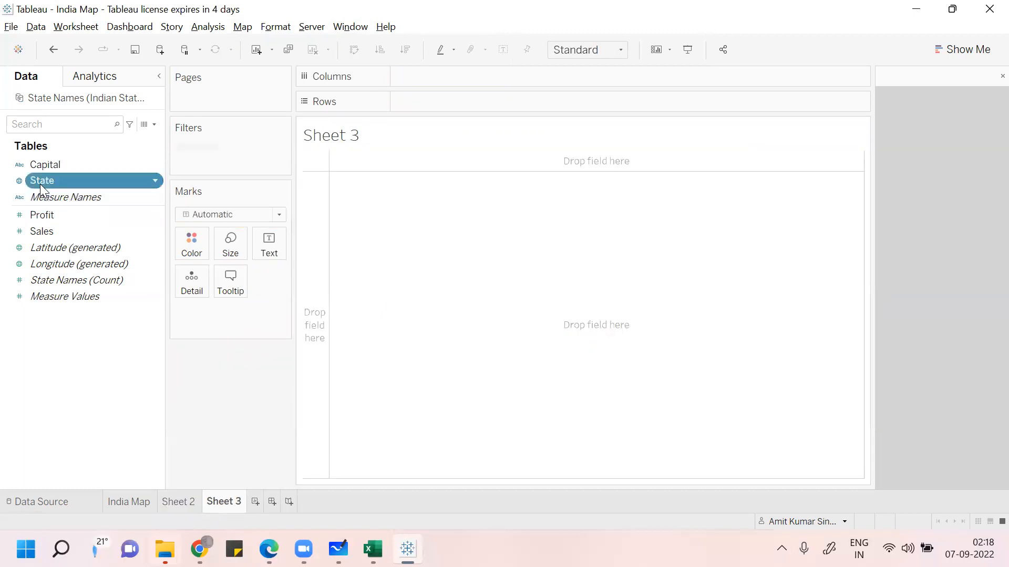
ctrl+click(43, 229)
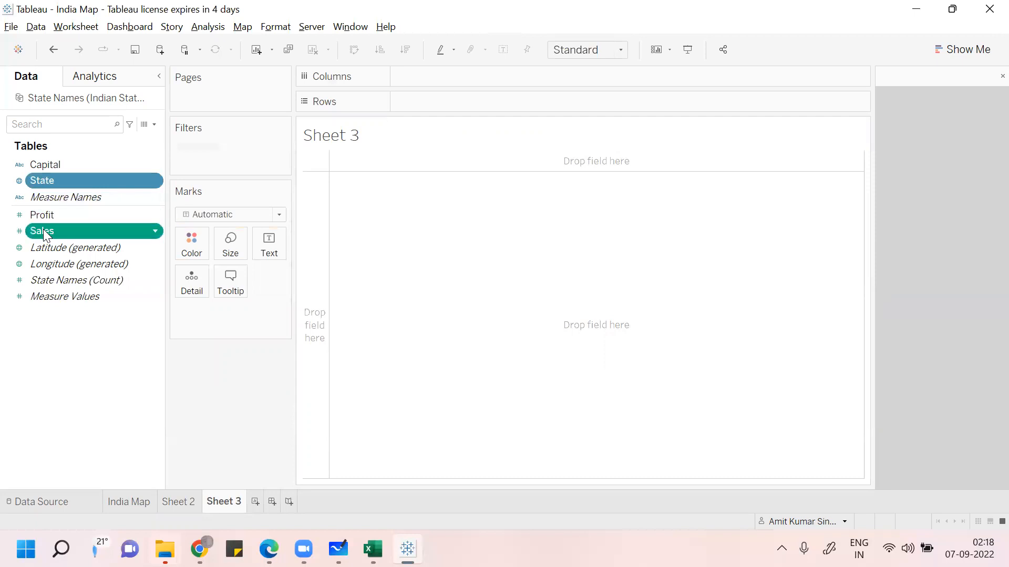
click(975, 48)
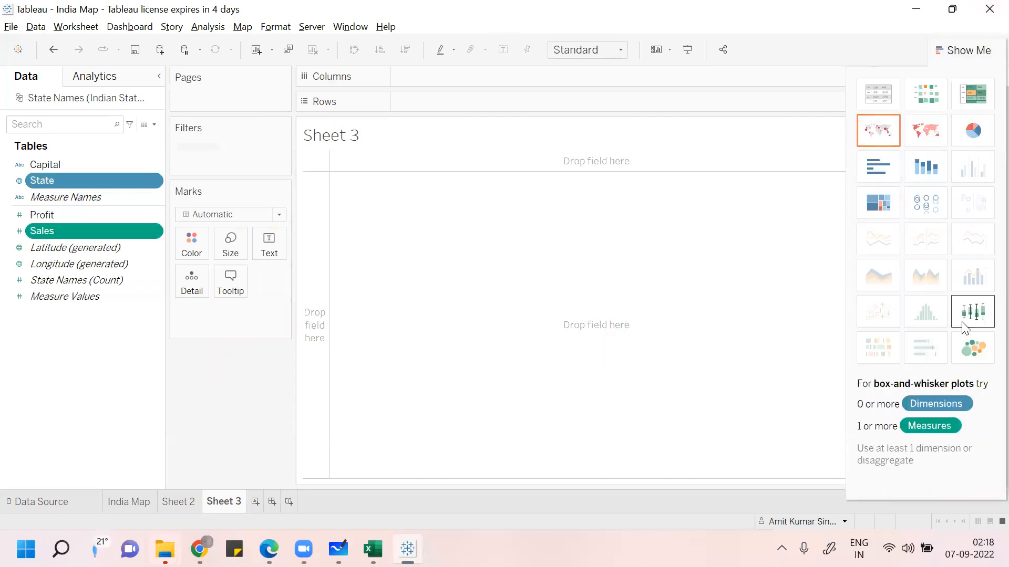
click(972, 351)
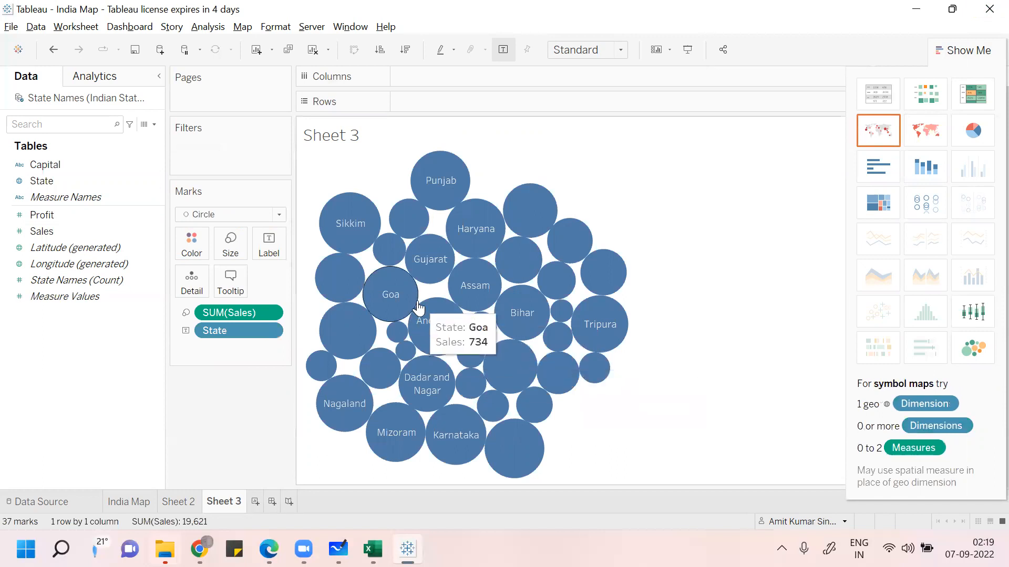
Color the bubbles red and add Sales to their labels
click(195, 247)
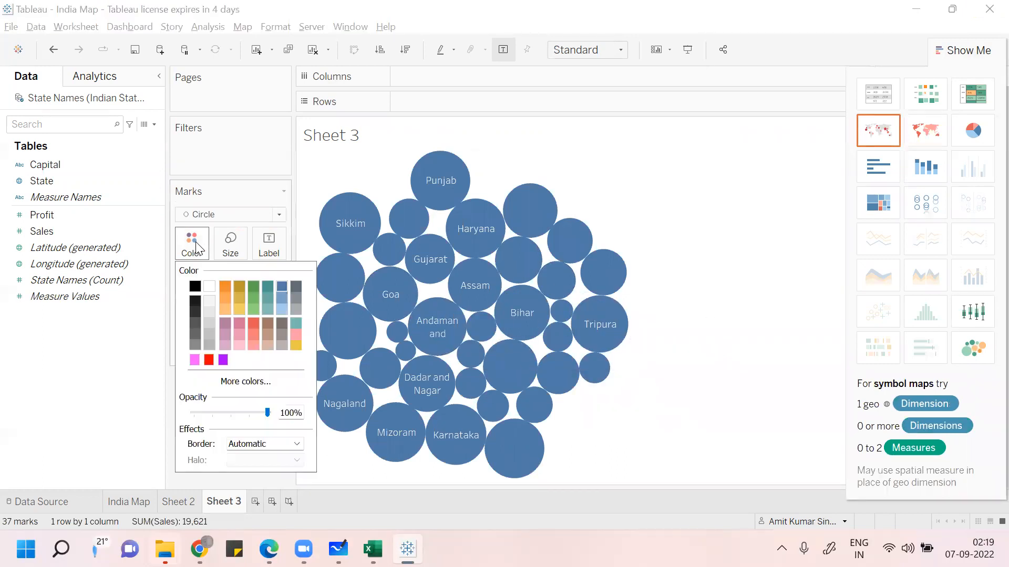
click(256, 324)
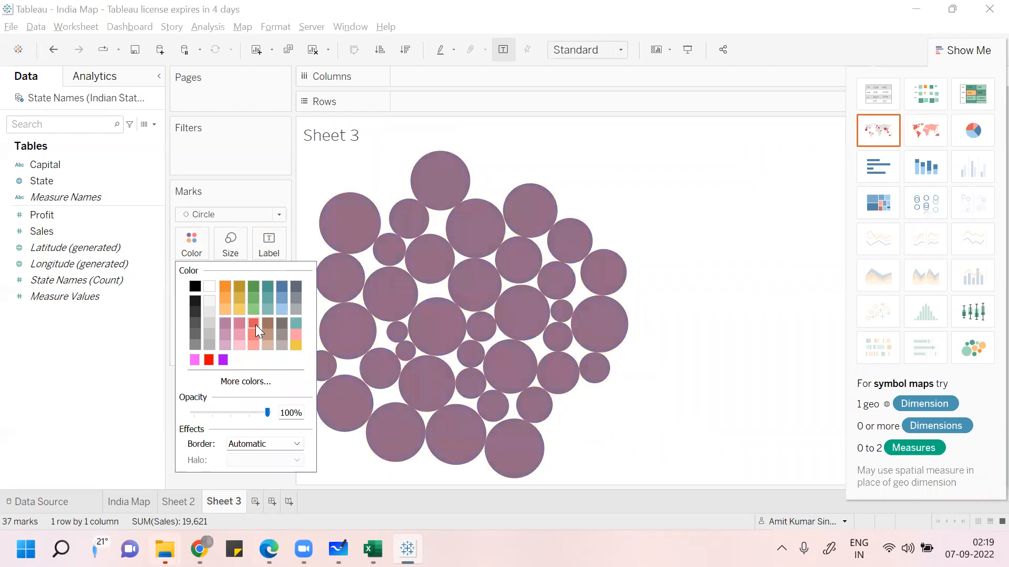
click(128, 429)
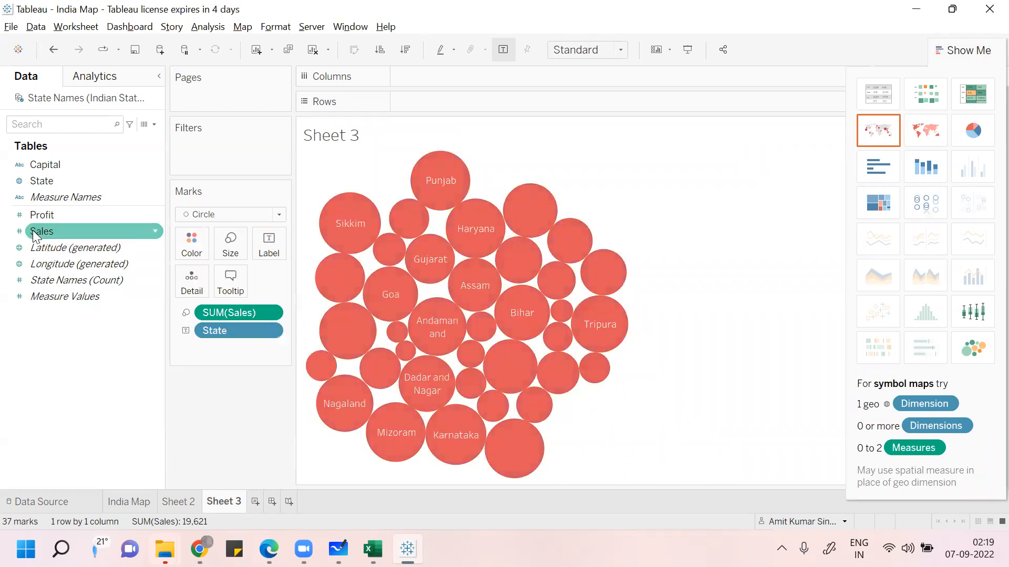
drag(42, 239, 268, 247)
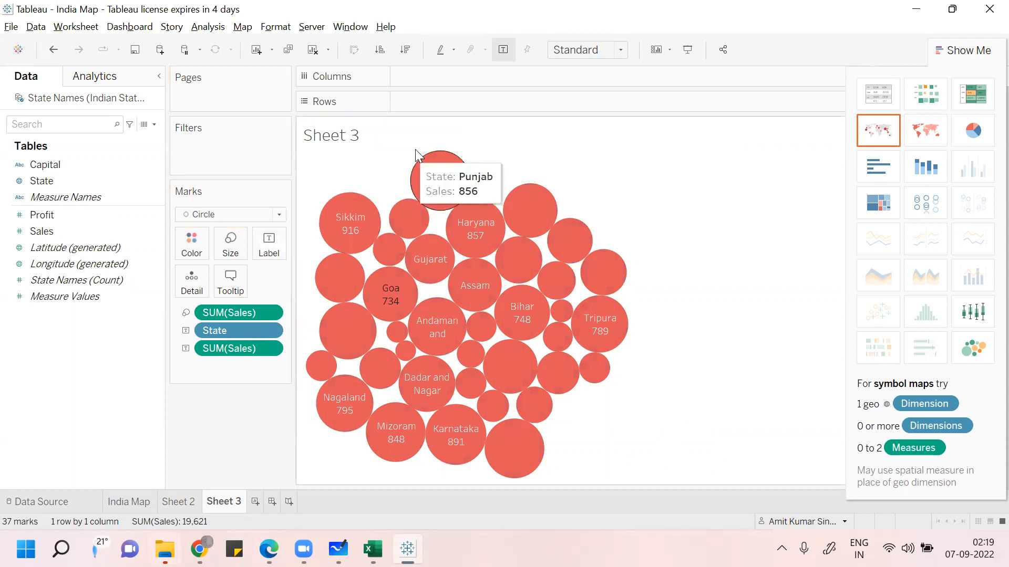
Turn the bubbles into a word cloud with the Text mark type, color it by Profit, and hide the chart type suggestions
click(280, 217)
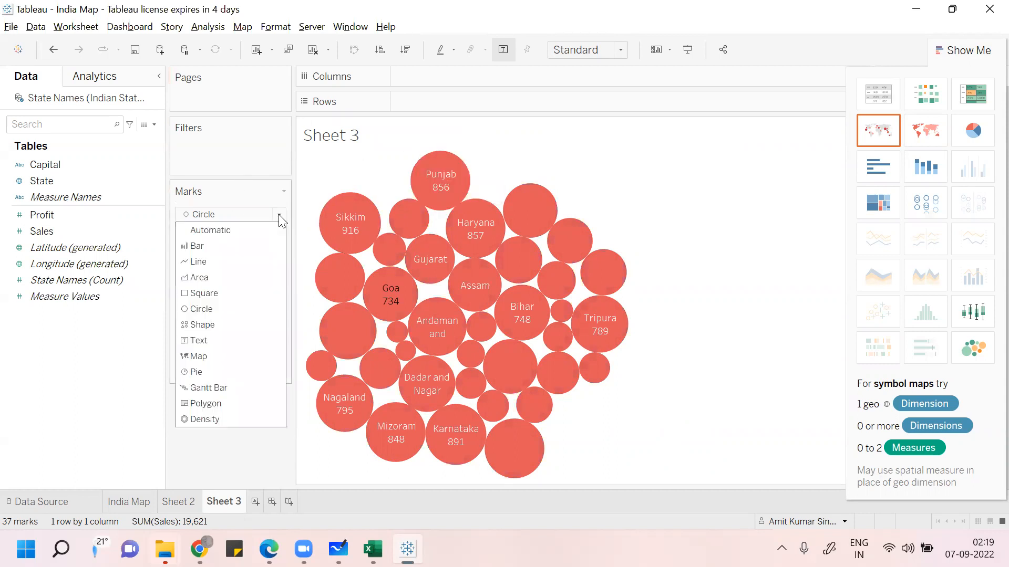
click(223, 341)
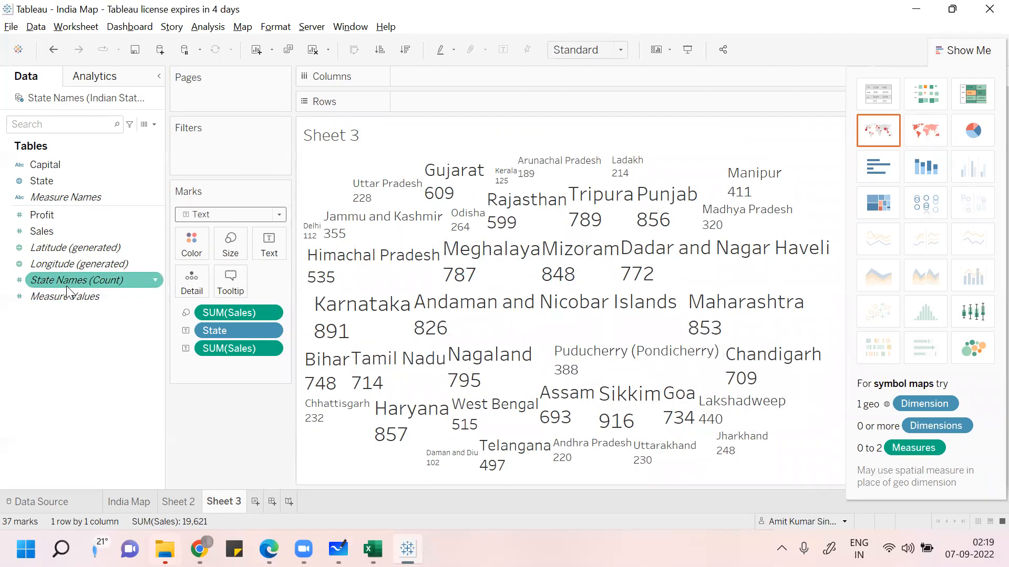
drag(56, 231, 195, 245)
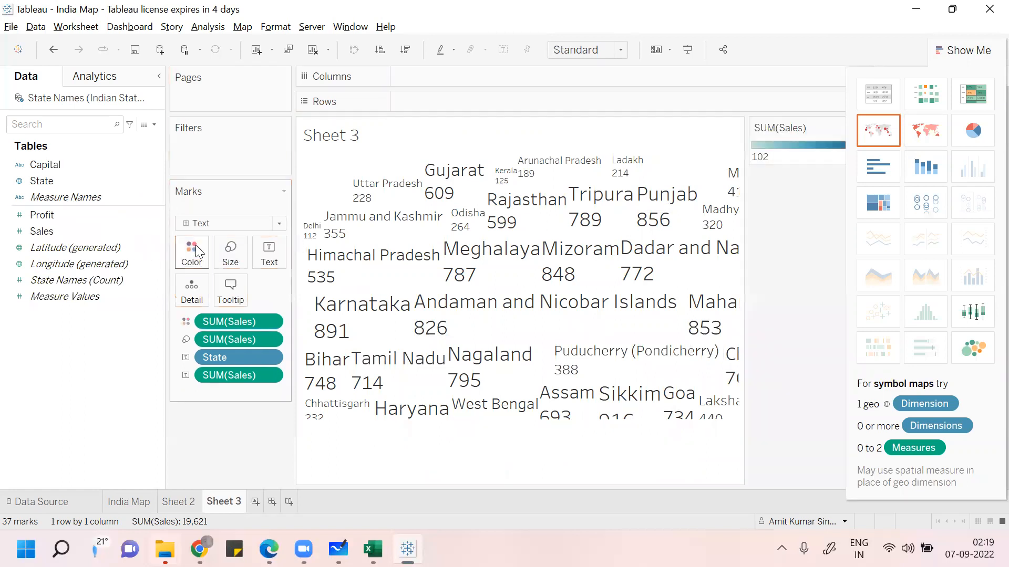
drag(78, 213, 214, 246)
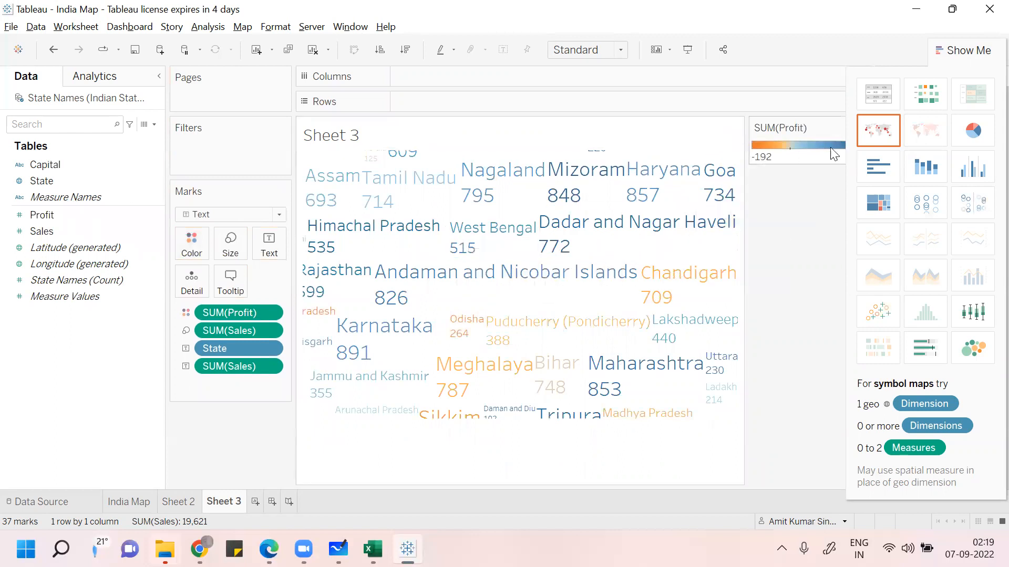
mouse_move(642, 169)
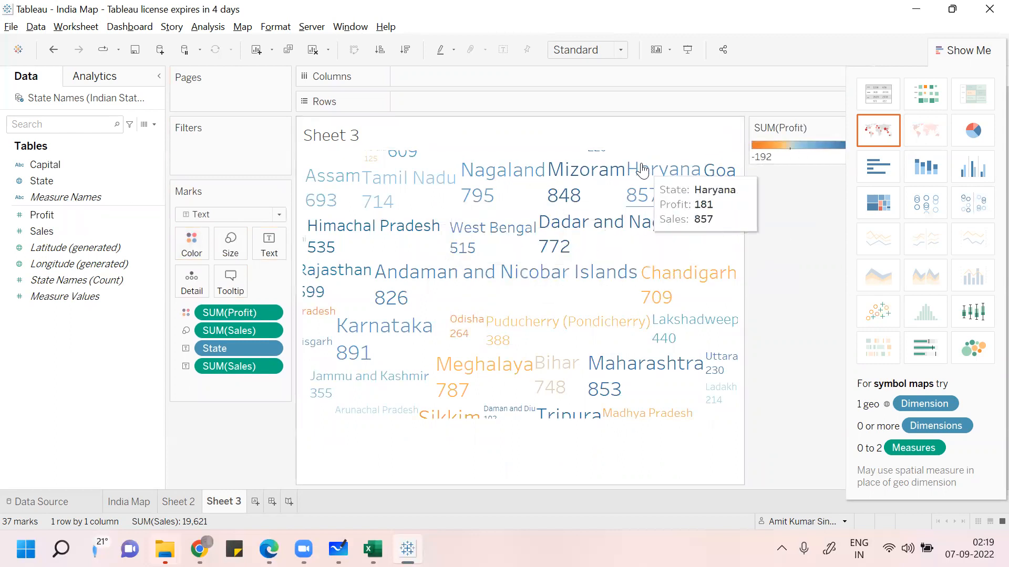
click(980, 50)
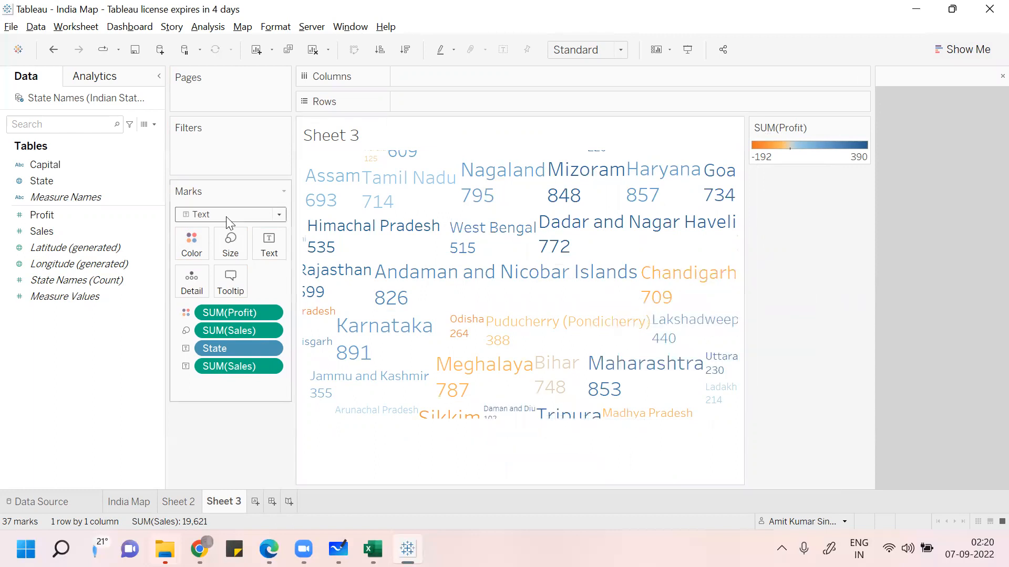
click(69, 164)
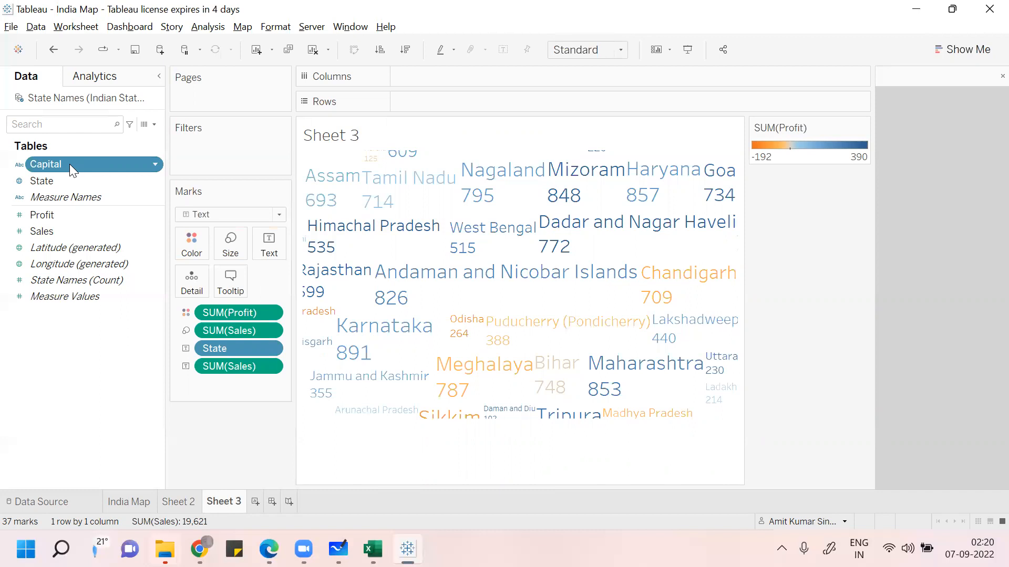
On the India Map sheet, try several label sizes, settle on one near the smallest, and start presentation mode
click(141, 503)
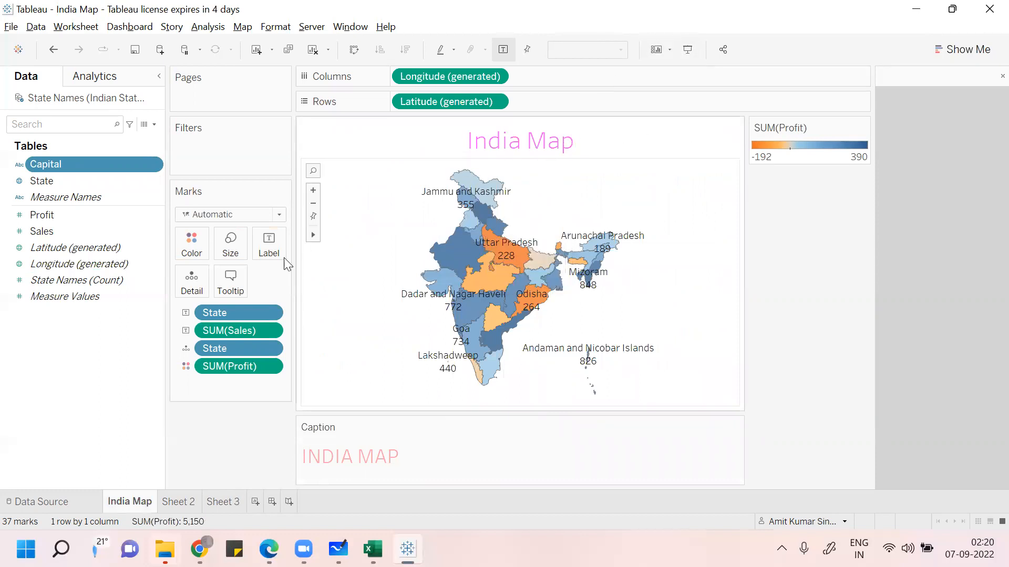
click(237, 250)
drag(276, 277, 295, 280)
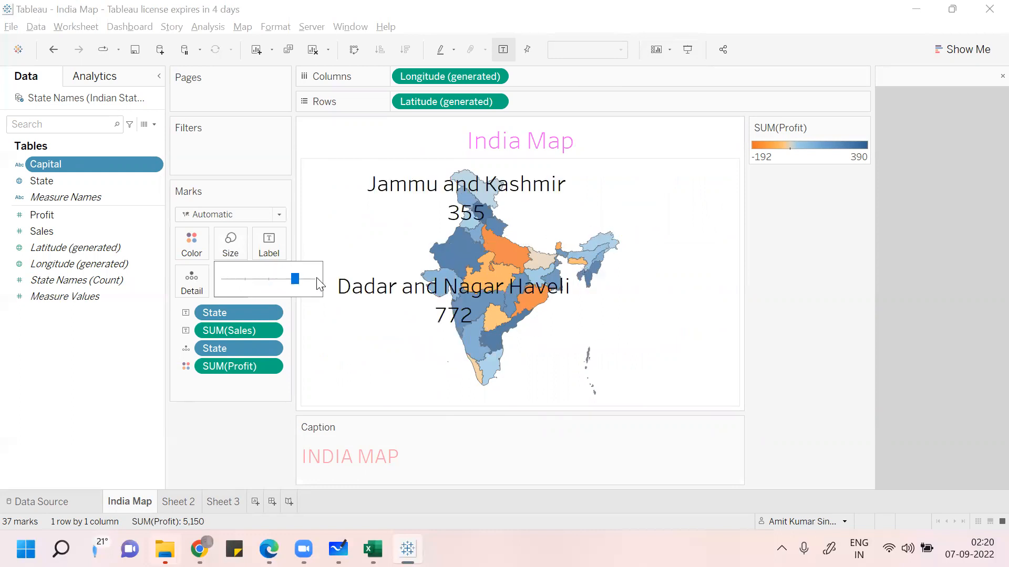
click(264, 283)
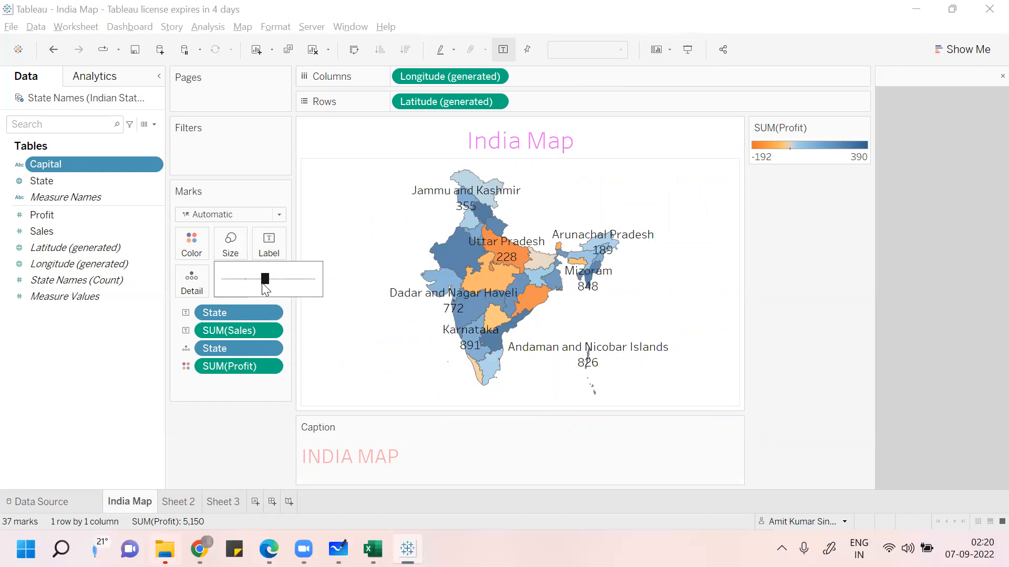
drag(249, 283, 250, 282)
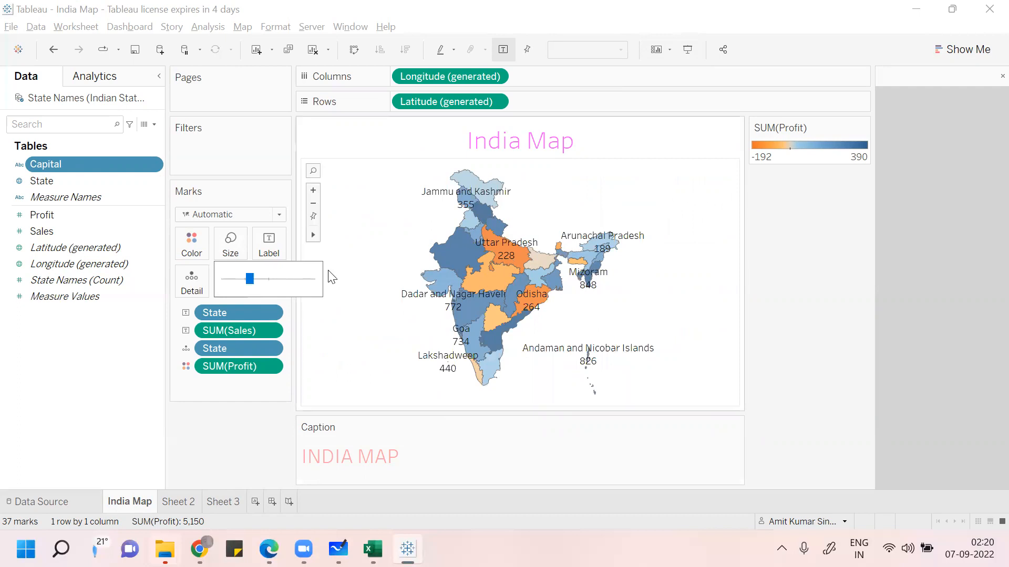
drag(243, 286, 230, 281)
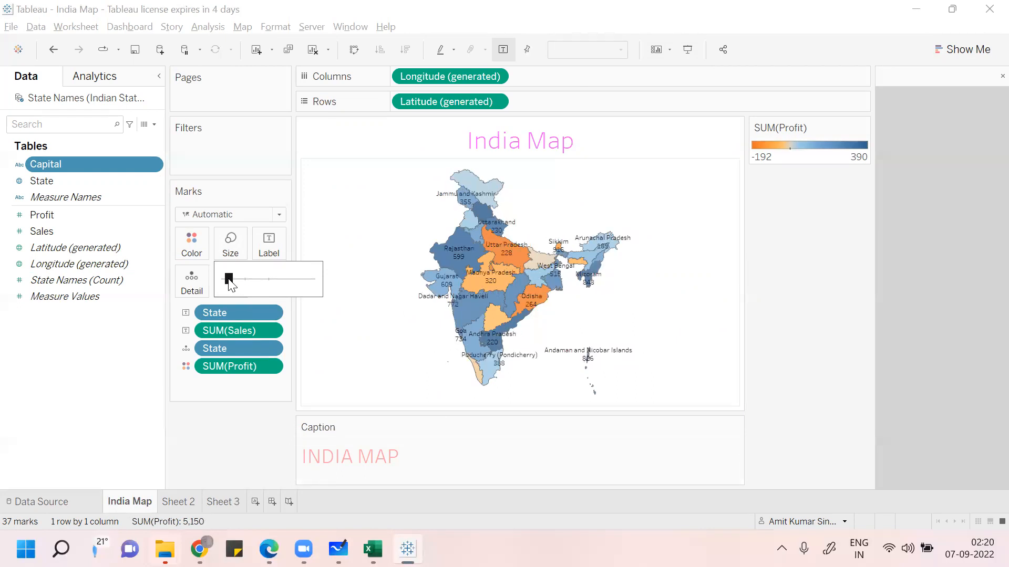
click(688, 50)
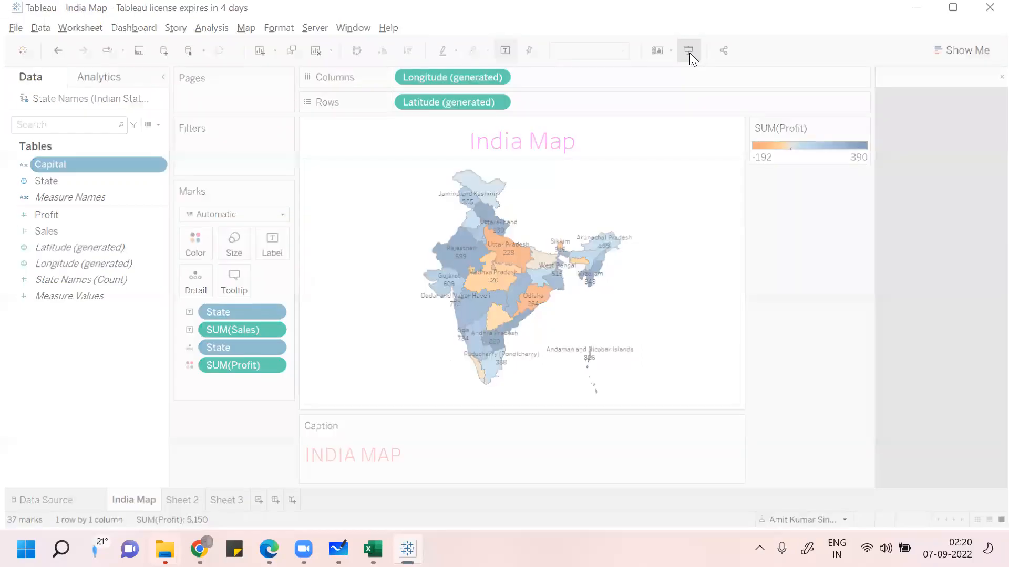